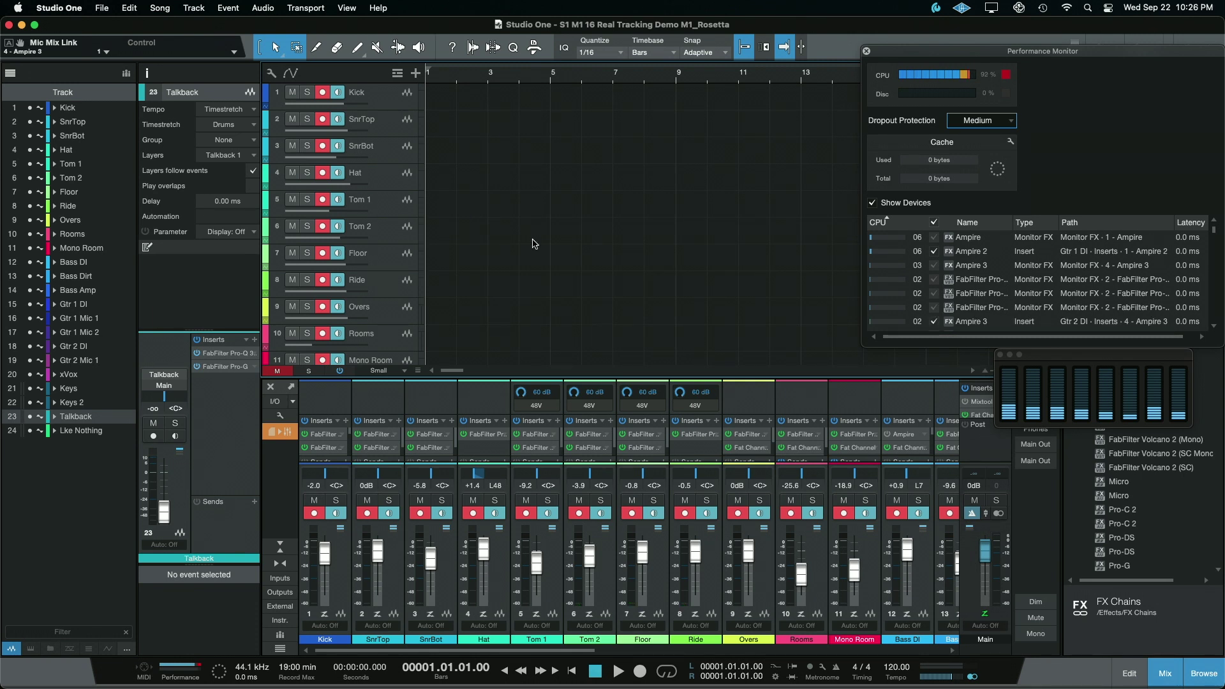
Reset the CPU overload indicator and review the inserts on the mixer channels from Kick through Gtr 2 DI.
{"action": "left_click", "coordinate": [1009, 76]}
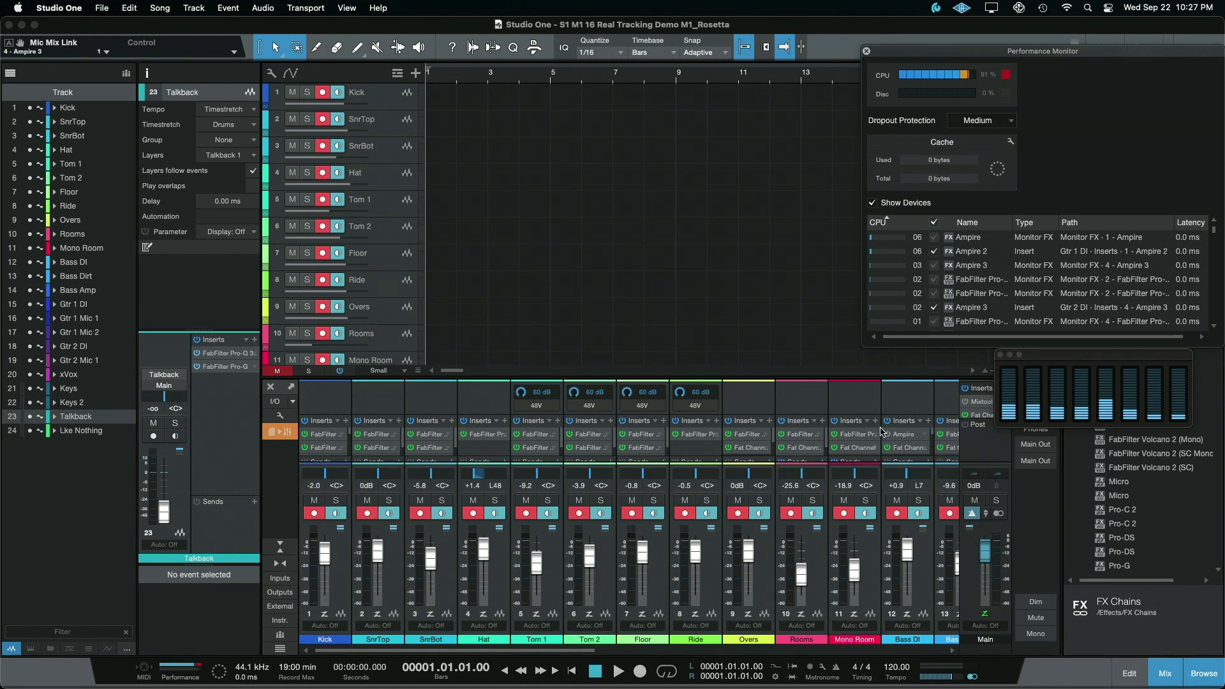
{"action": "scroll", "coordinate": [609, 636], "scroll_direction": "right", "scroll_amount": 5}
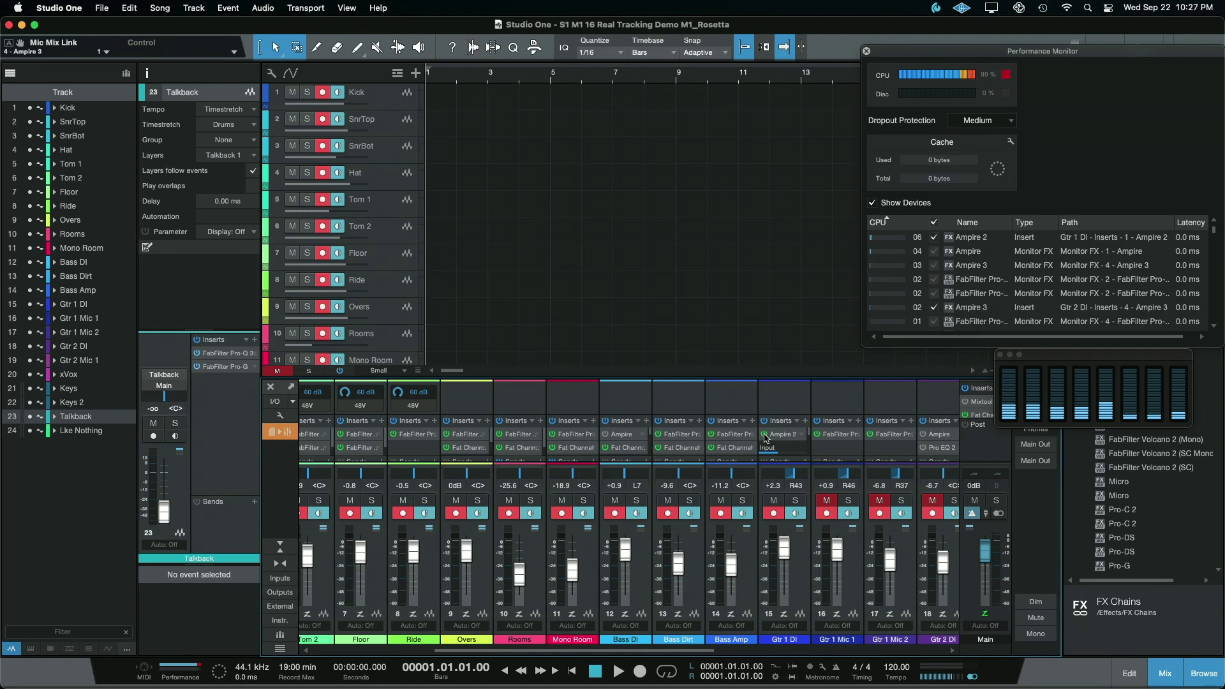
{"action": "left_click_drag", "start_coordinate": [577, 651], "coordinate": [456, 652]}
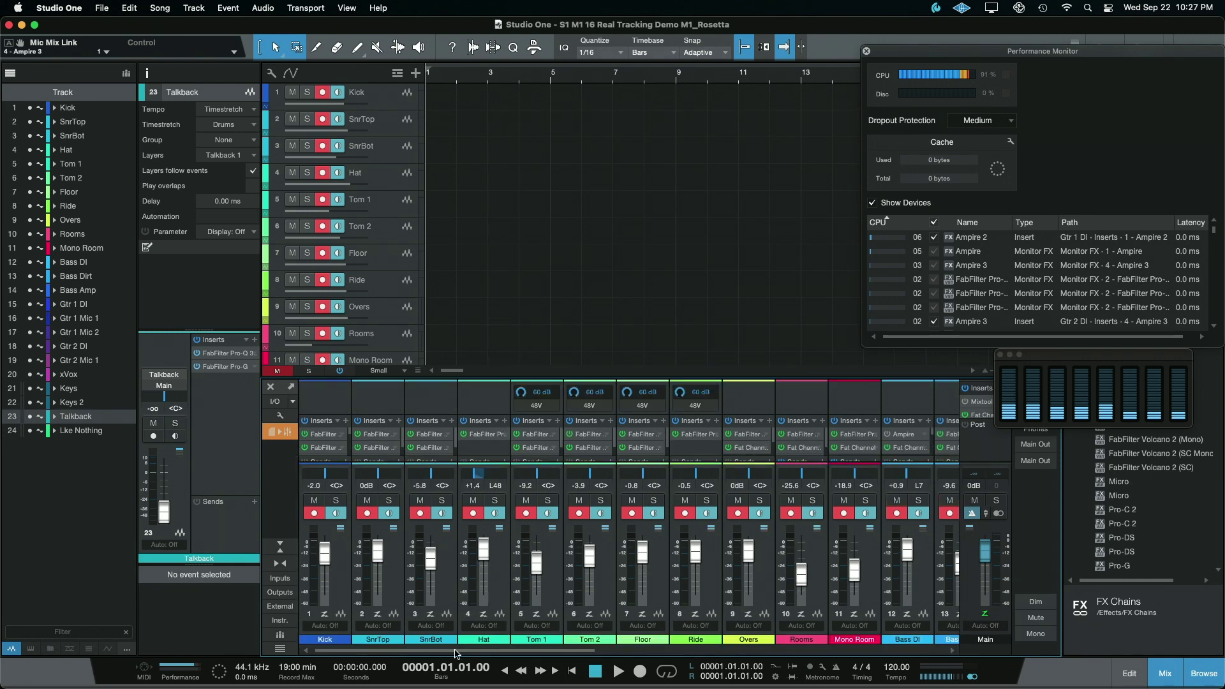
{"action": "left_click_drag", "start_coordinate": [469, 655], "coordinate": [433, 670]}
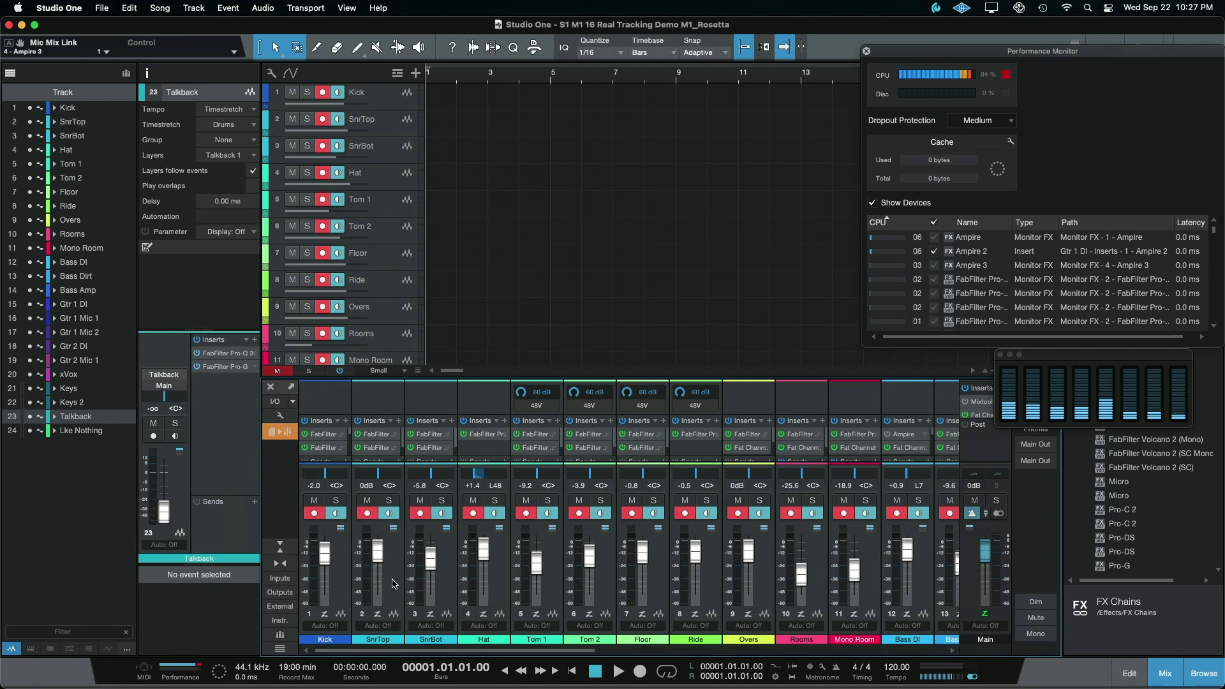
Check the device block size and latency in the Audio Setup preferences, leaving the settings as they are.
{"action": "left_click", "coordinate": [72, 8]}
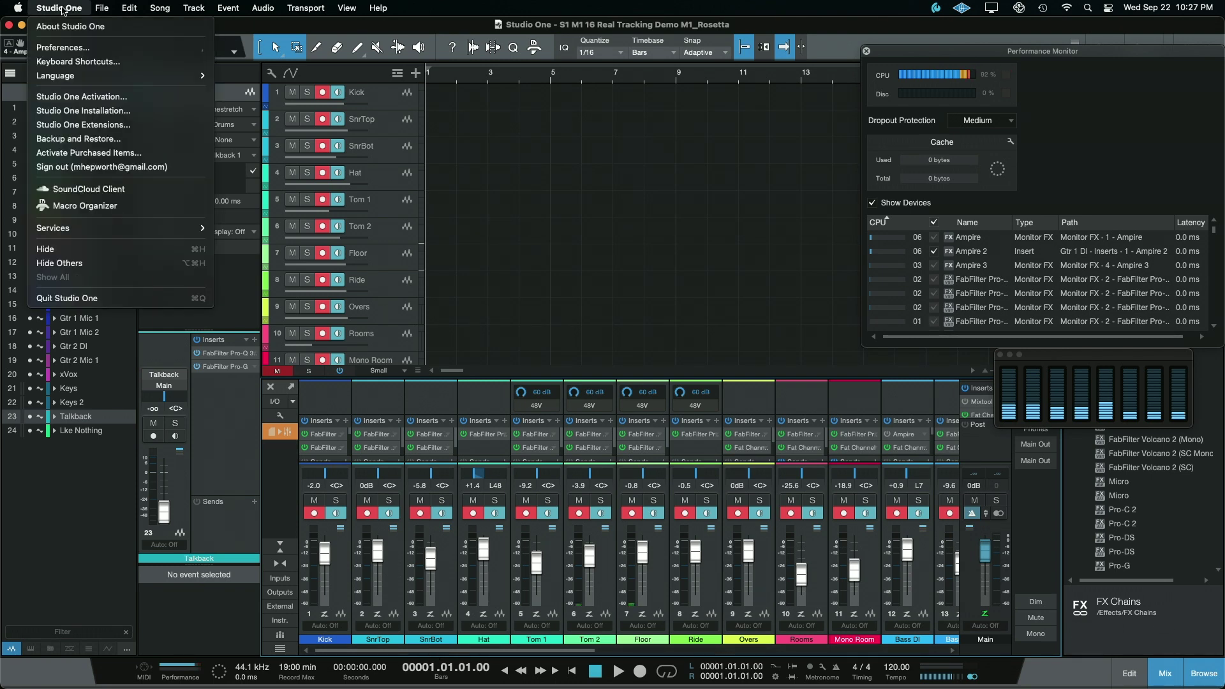
{"action": "left_click", "coordinate": [63, 49]}
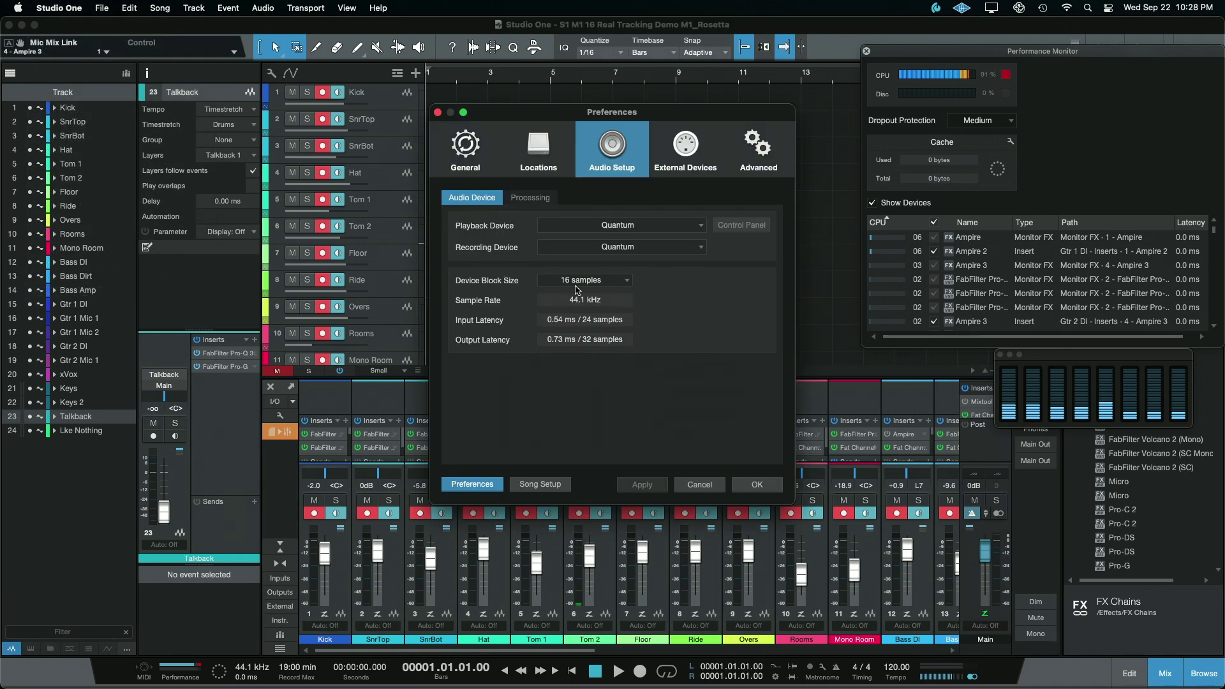
{"action": "left_click", "coordinate": [437, 113]}
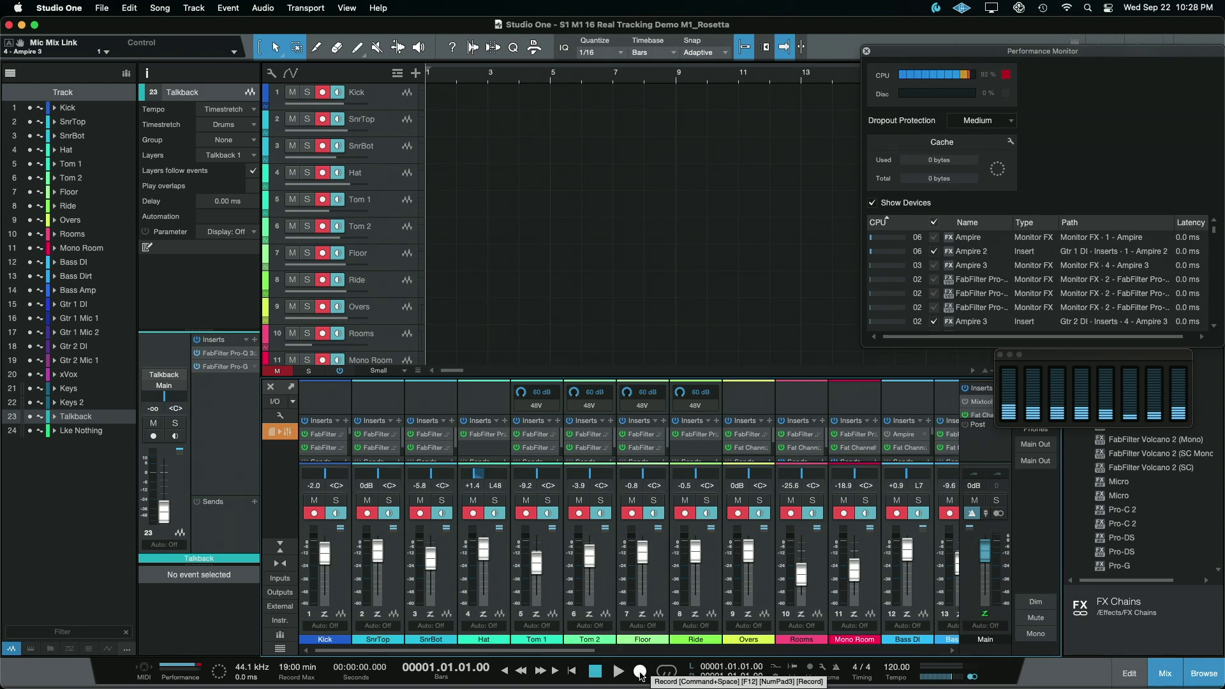
Record a take on all armed tracks from bar 1, look over the tracks while recording, and stop at about bar 23.
{"action": "left_click", "coordinate": [640, 673]}
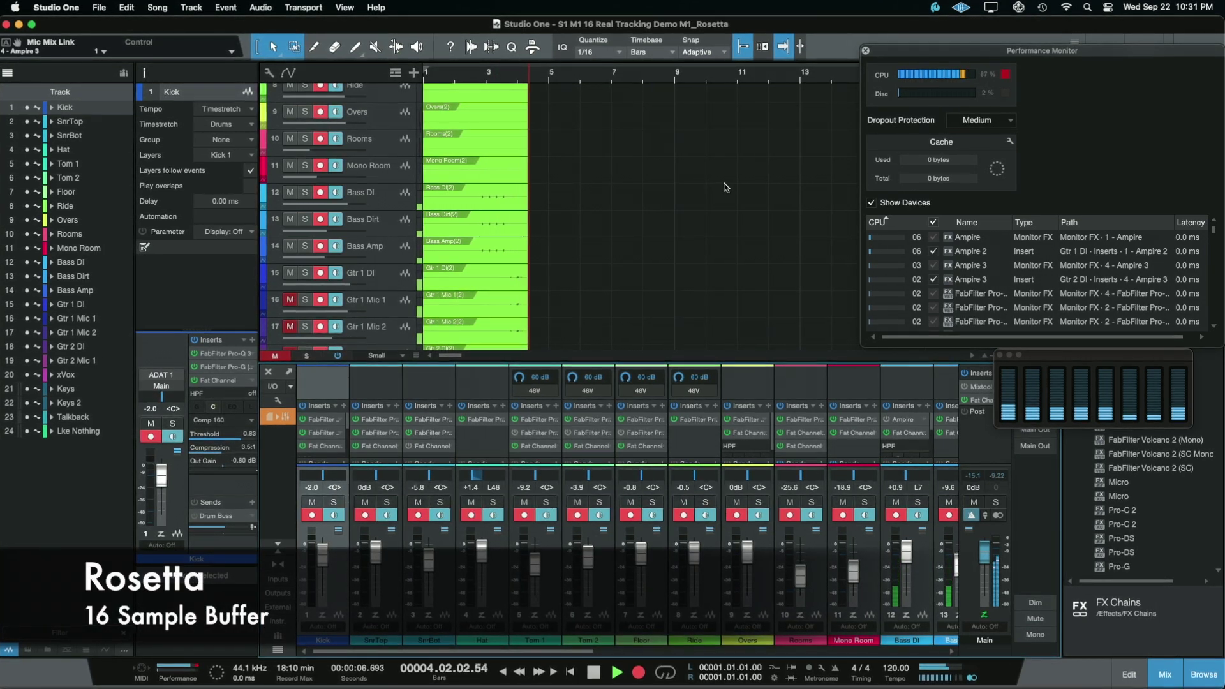
{"action": "scroll", "coordinate": [724, 187], "scroll_direction": "down", "scroll_amount": 1}
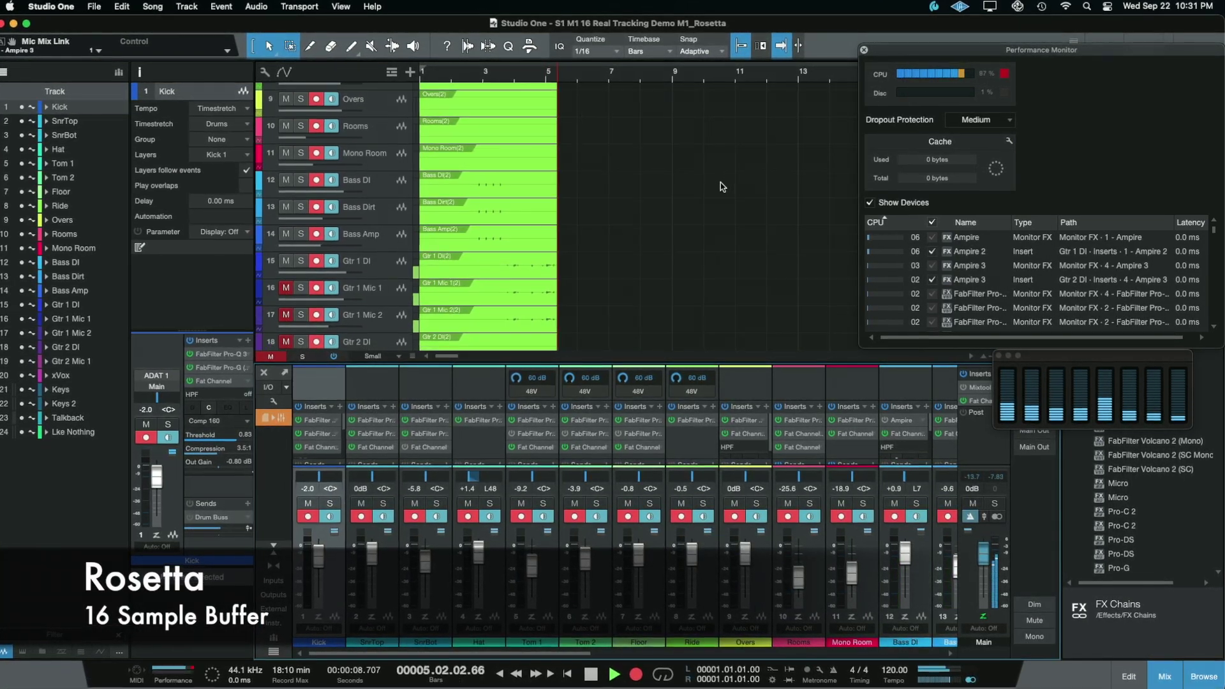
{"action": "scroll", "coordinate": [721, 187], "scroll_direction": "down", "scroll_amount": 3}
{"action": "scroll", "coordinate": [717, 187], "scroll_direction": "up", "scroll_amount": 6}
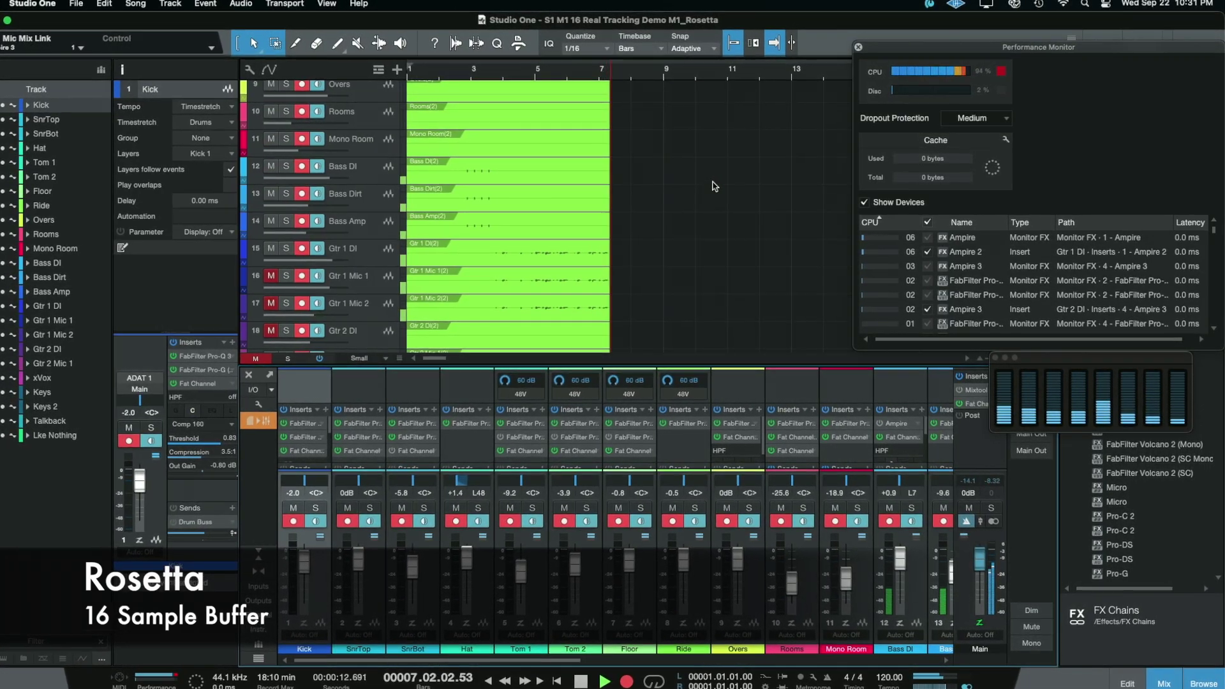
{"action": "scroll", "coordinate": [712, 186], "scroll_direction": "up", "scroll_amount": 1}
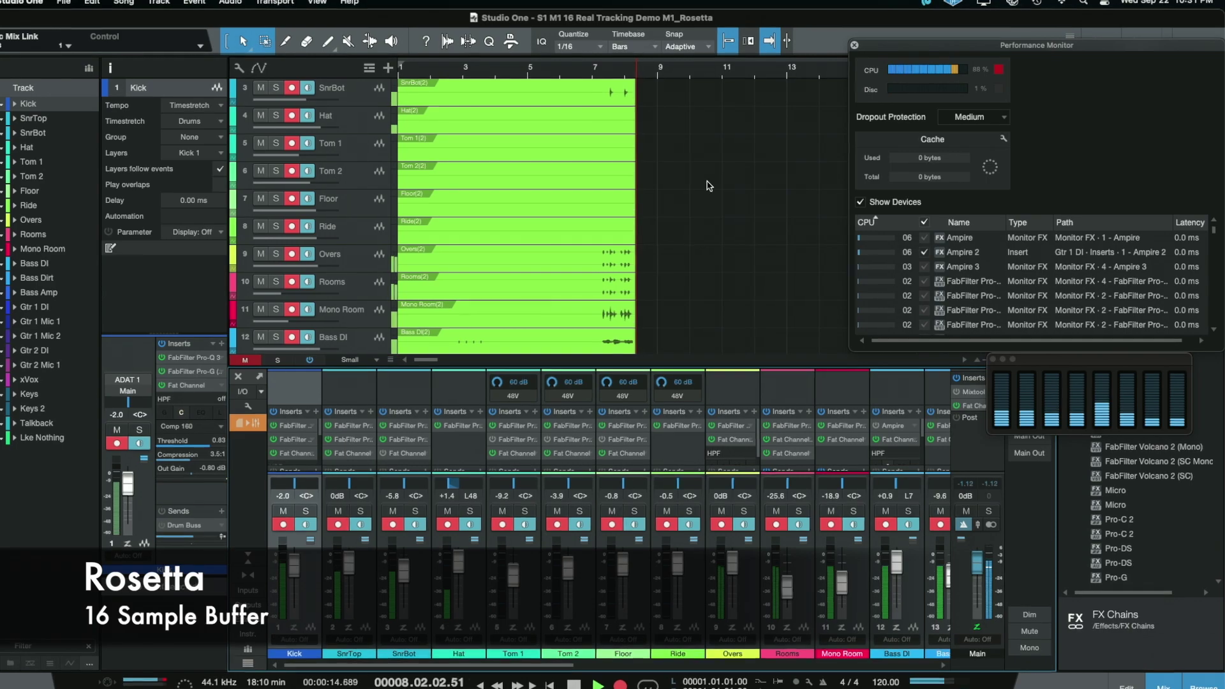
{"action": "scroll", "coordinate": [706, 185], "scroll_direction": "up", "scroll_amount": 1}
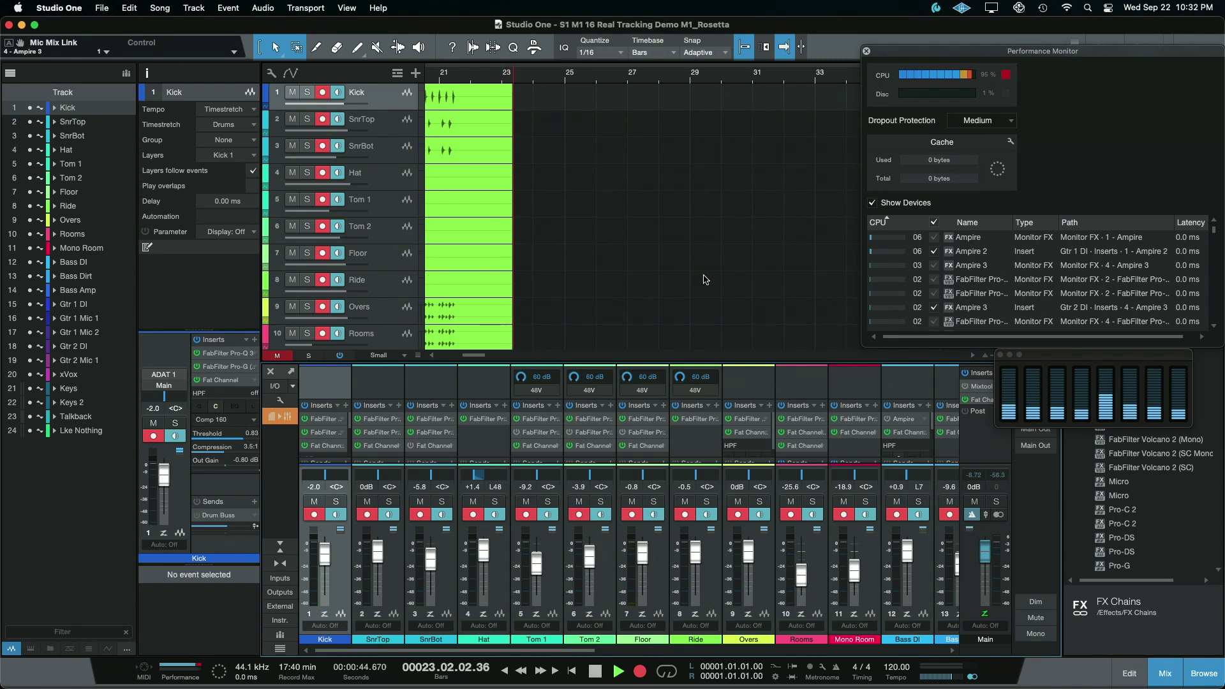
{"action": "key", "text": "space"}
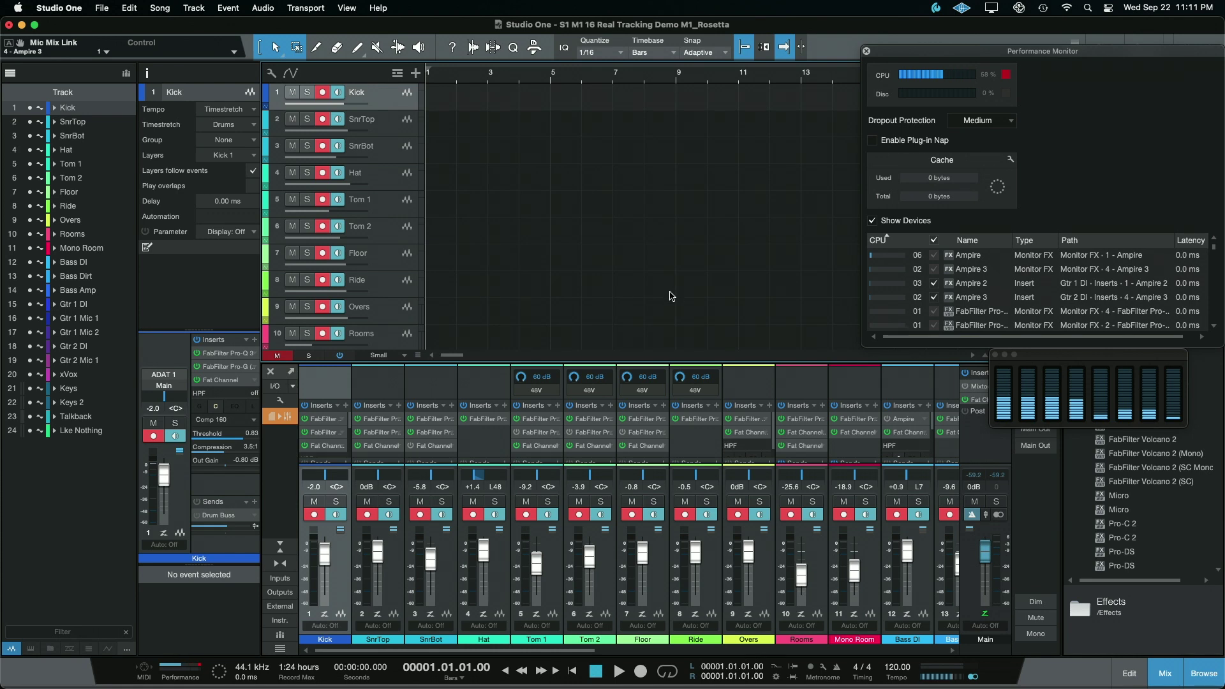
Record a new take on the armed tracks from bar 1 and stop at about bar 20.
{"action": "left_click", "coordinate": [640, 671]}
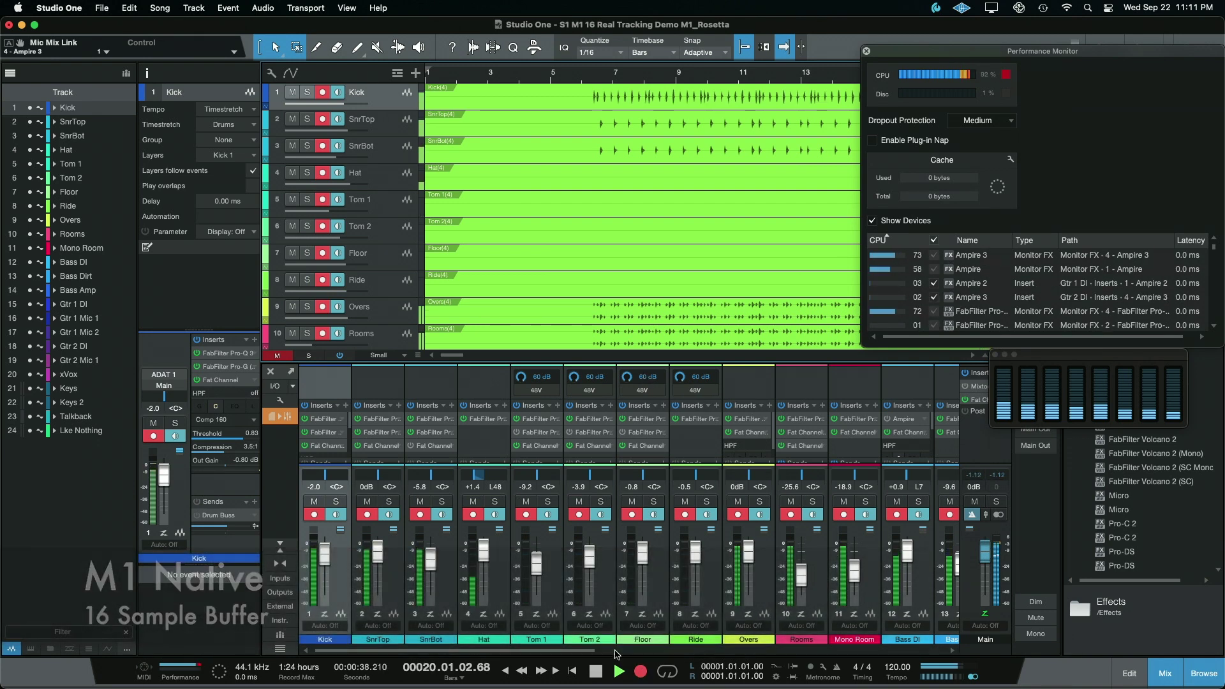
{"action": "left_click", "coordinate": [596, 671]}
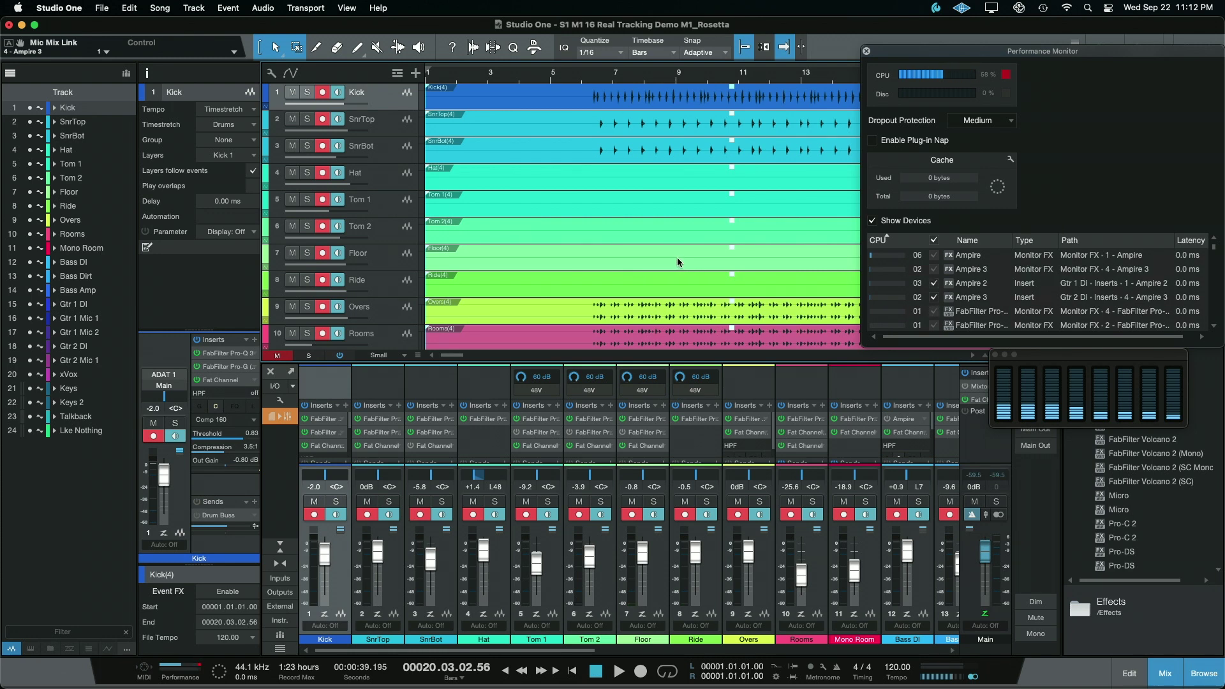
Place the playhead at bar 21, look over the mixer channels, and start recording another take on the armed tracks.
{"action": "scroll", "coordinate": [677, 258], "scroll_direction": "right", "scroll_amount": 10}
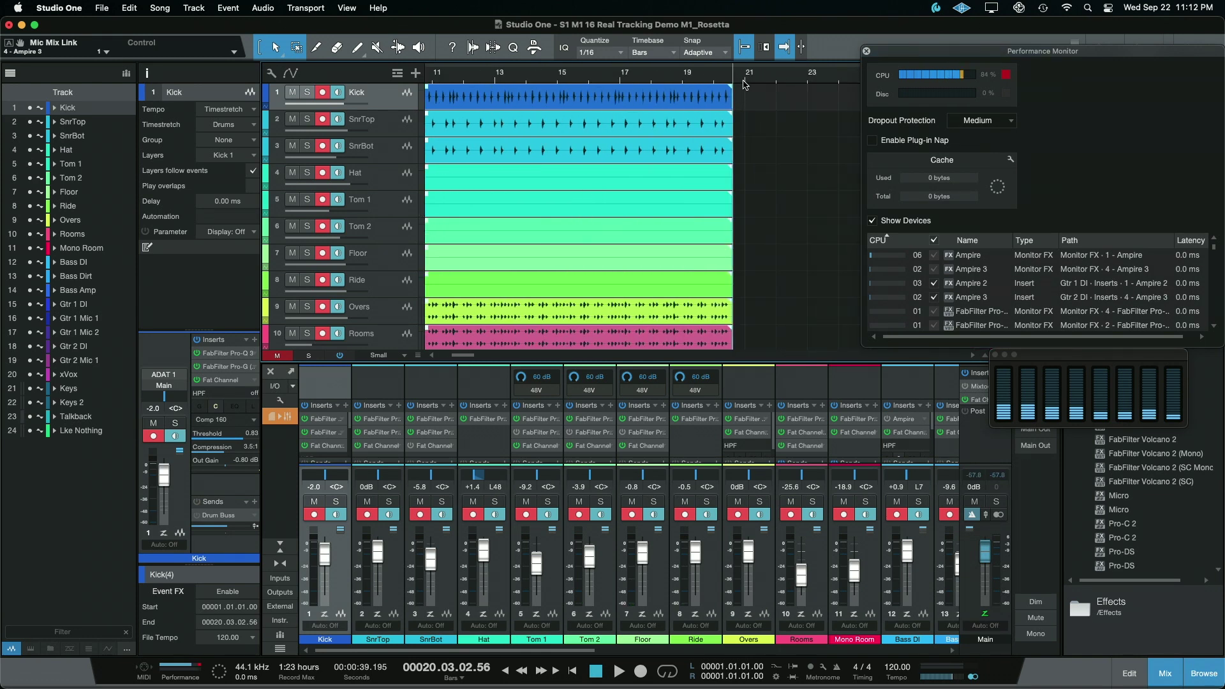
{"action": "left_click", "coordinate": [745, 82]}
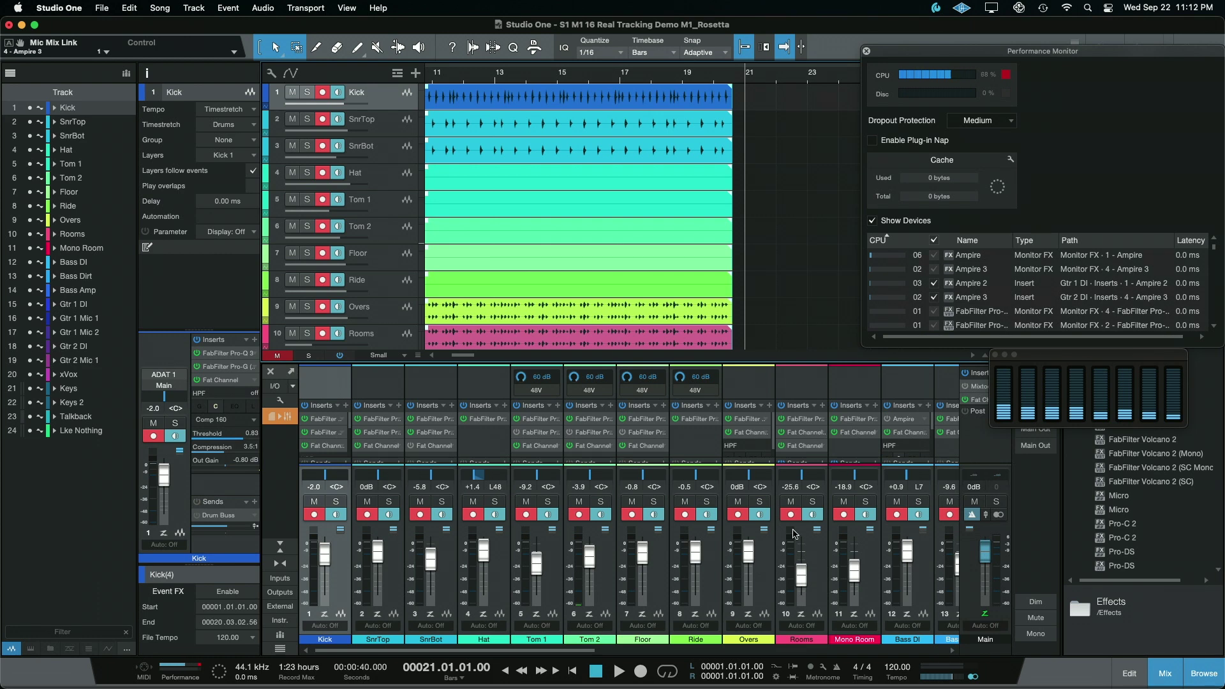
{"action": "left_click_drag", "start_coordinate": [571, 654], "coordinate": [658, 654]}
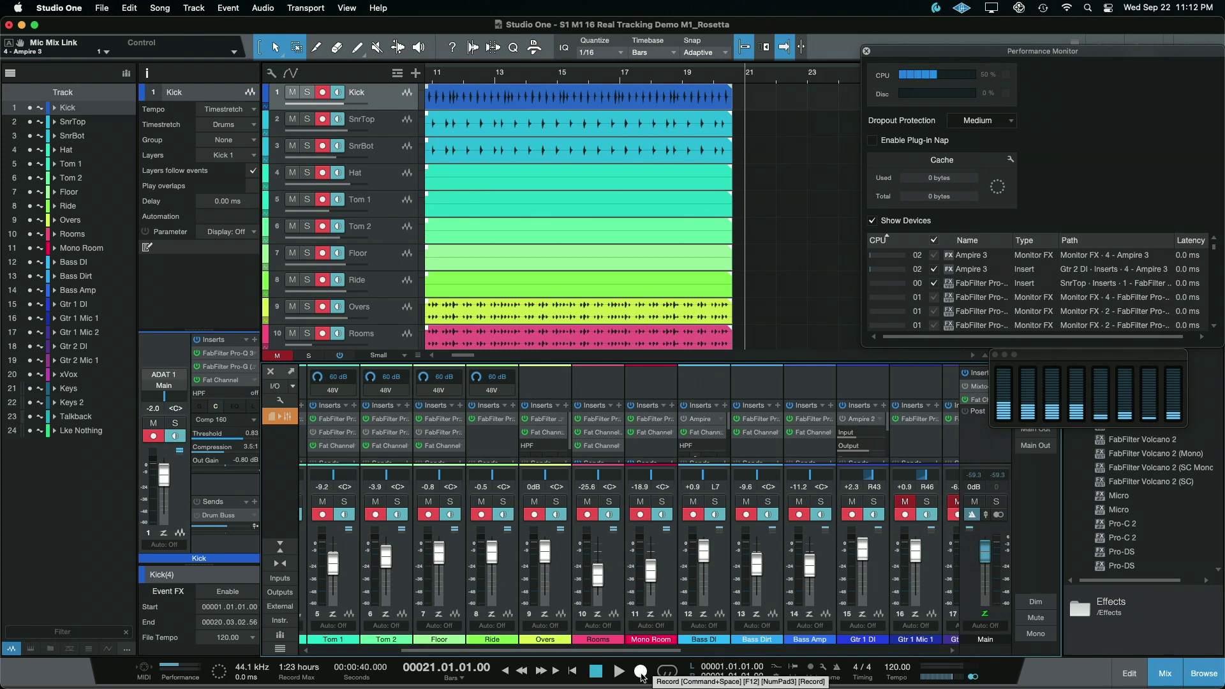
{"action": "left_click", "coordinate": [640, 672]}
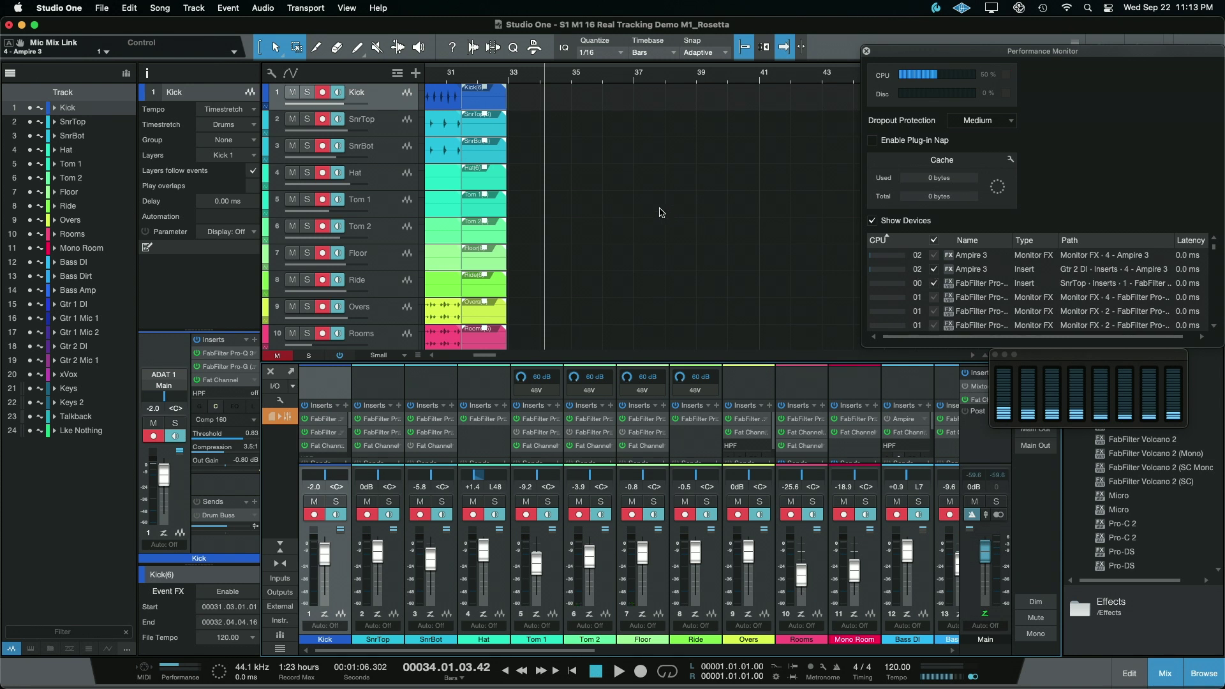
Set the audio device block size to 32 samples in the Audio Setup preferences.
{"action": "left_click_drag", "start_coordinate": [560, 646], "coordinate": [726, 532]}
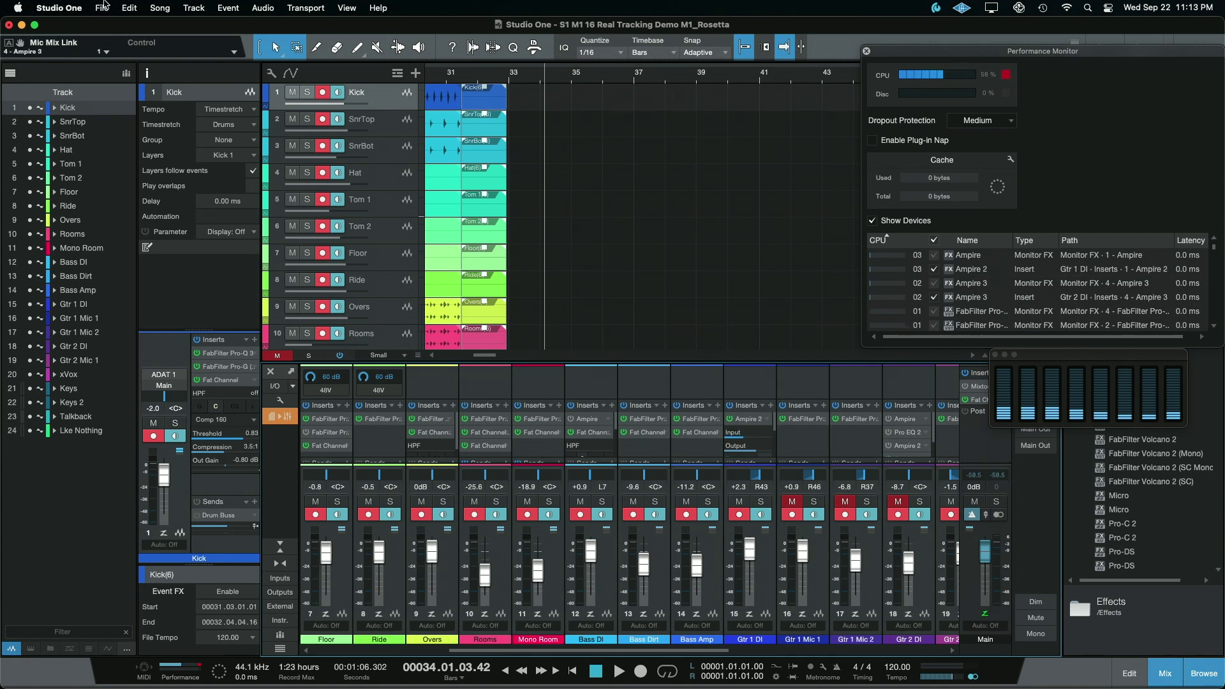
{"action": "left_click", "coordinate": [72, 8]}
{"action": "left_click", "coordinate": [76, 47]}
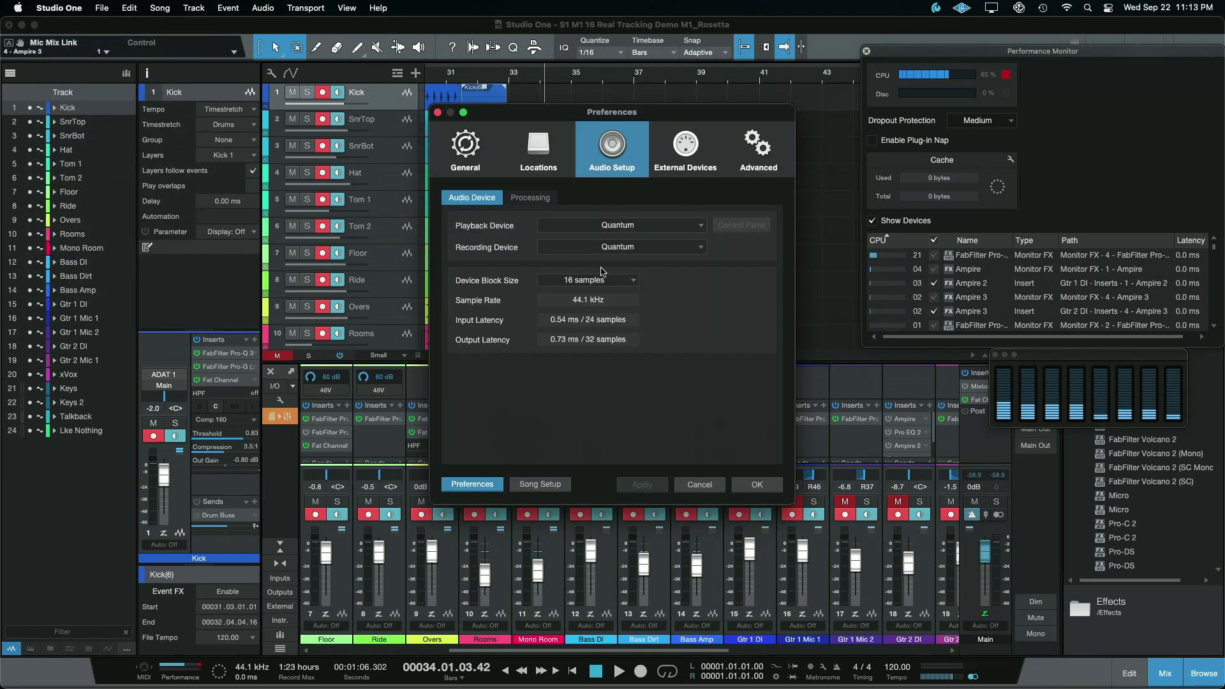
{"action": "left_click", "coordinate": [599, 282]}
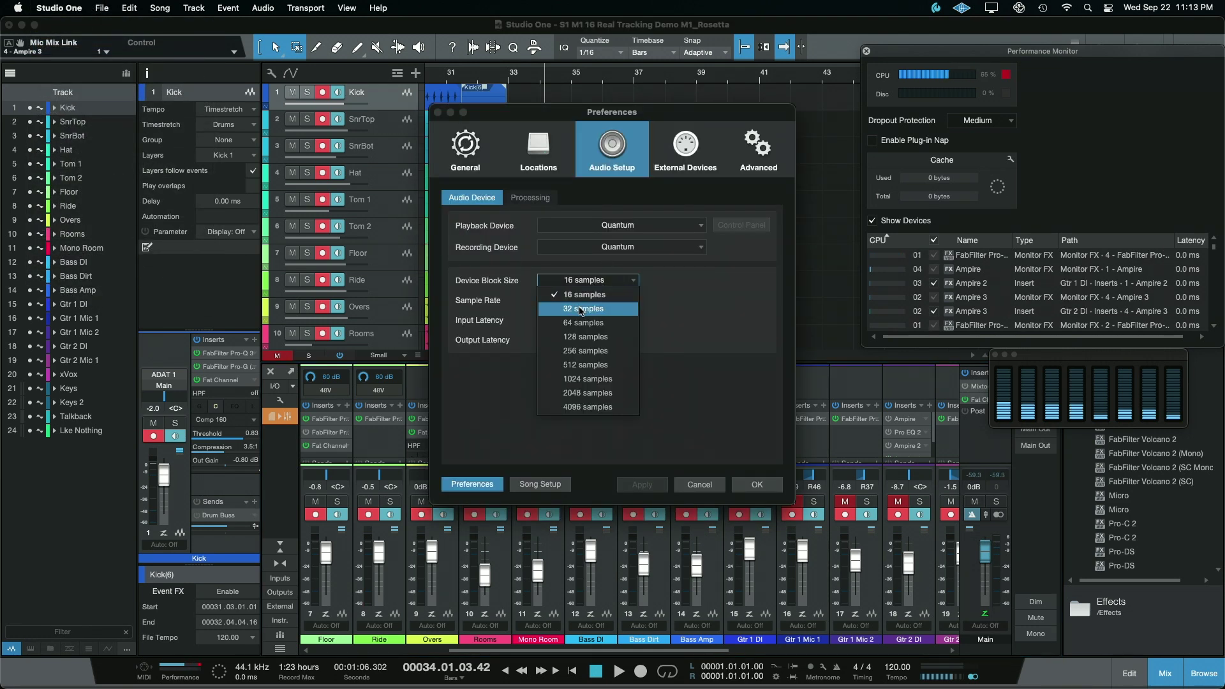
{"action": "left_click", "coordinate": [581, 310]}
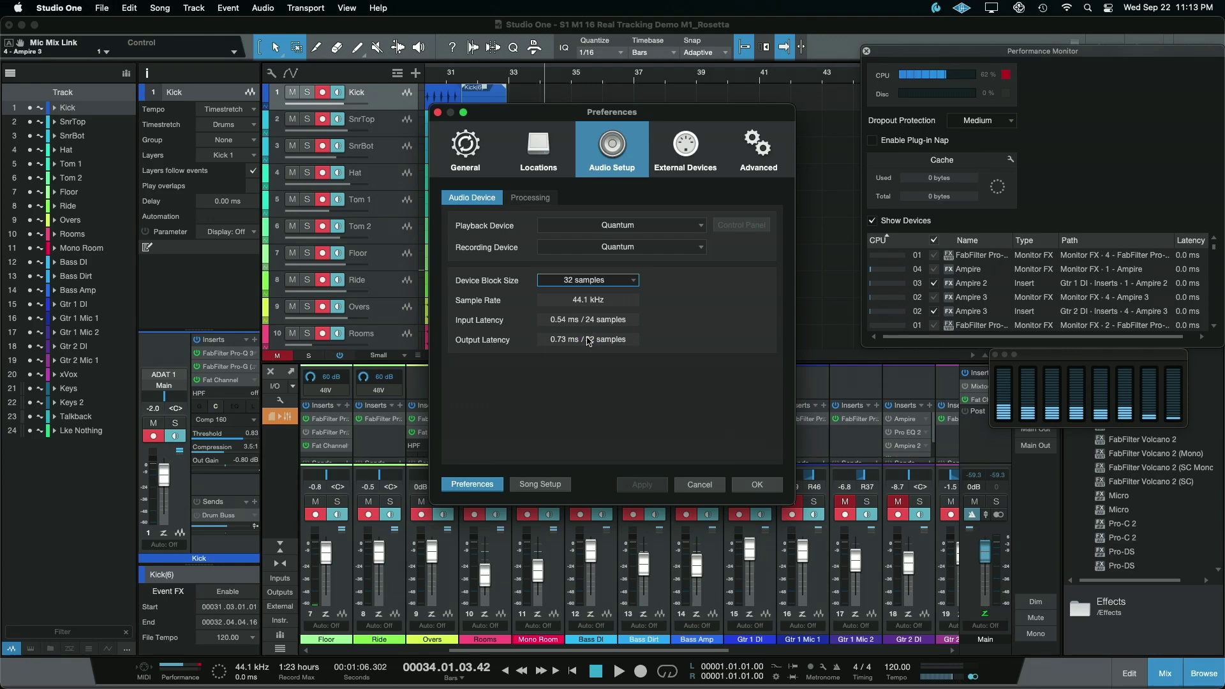
Switch to Activity Monitor and return to Studio One.
{"action": "key", "text": "super+Tab"}
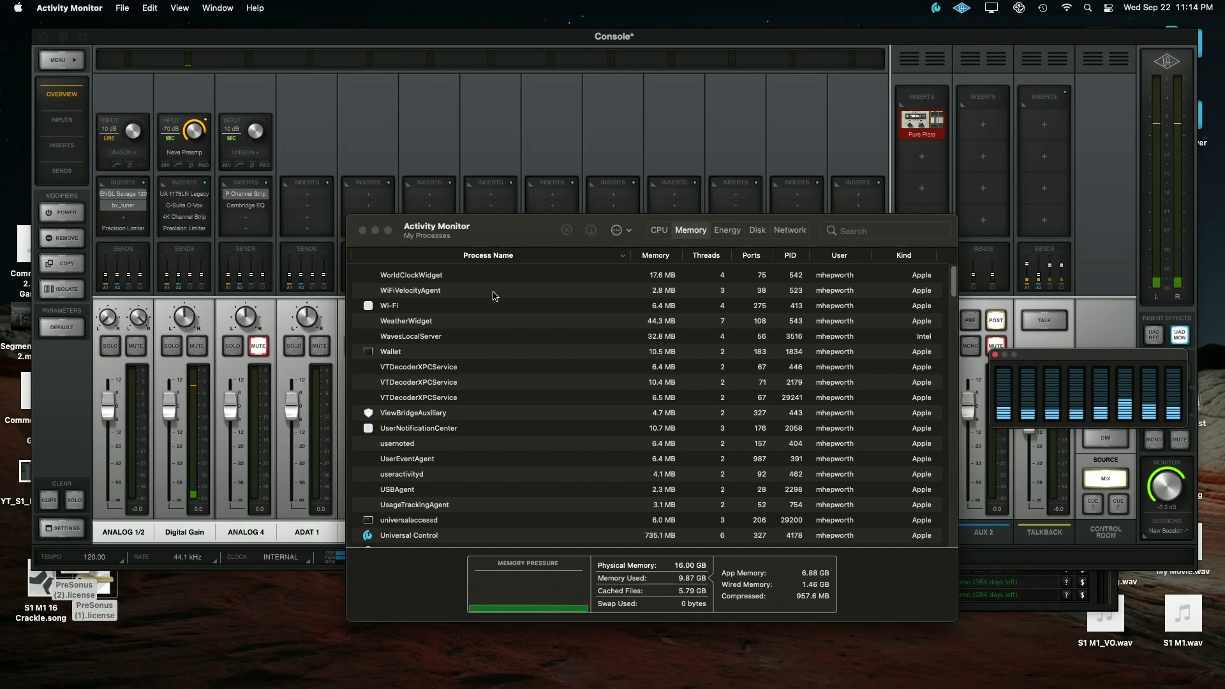
{"action": "mouse_move", "coordinate": [441, 687]}
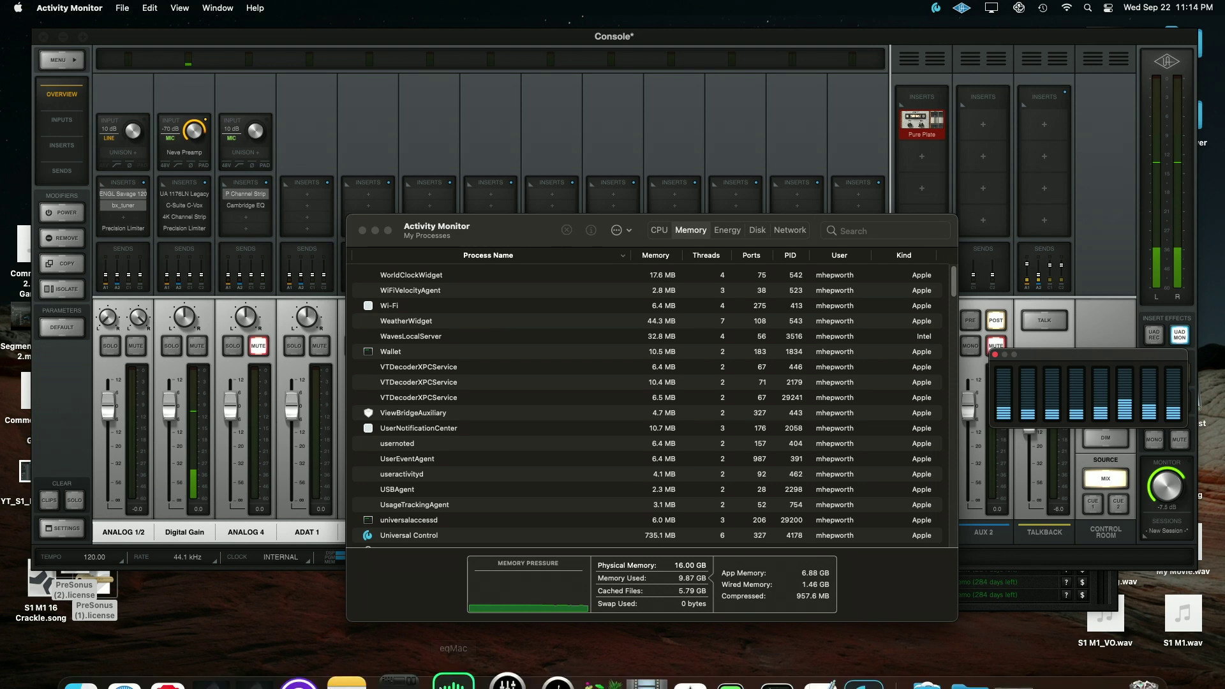
{"action": "left_click", "coordinate": [287, 644]}
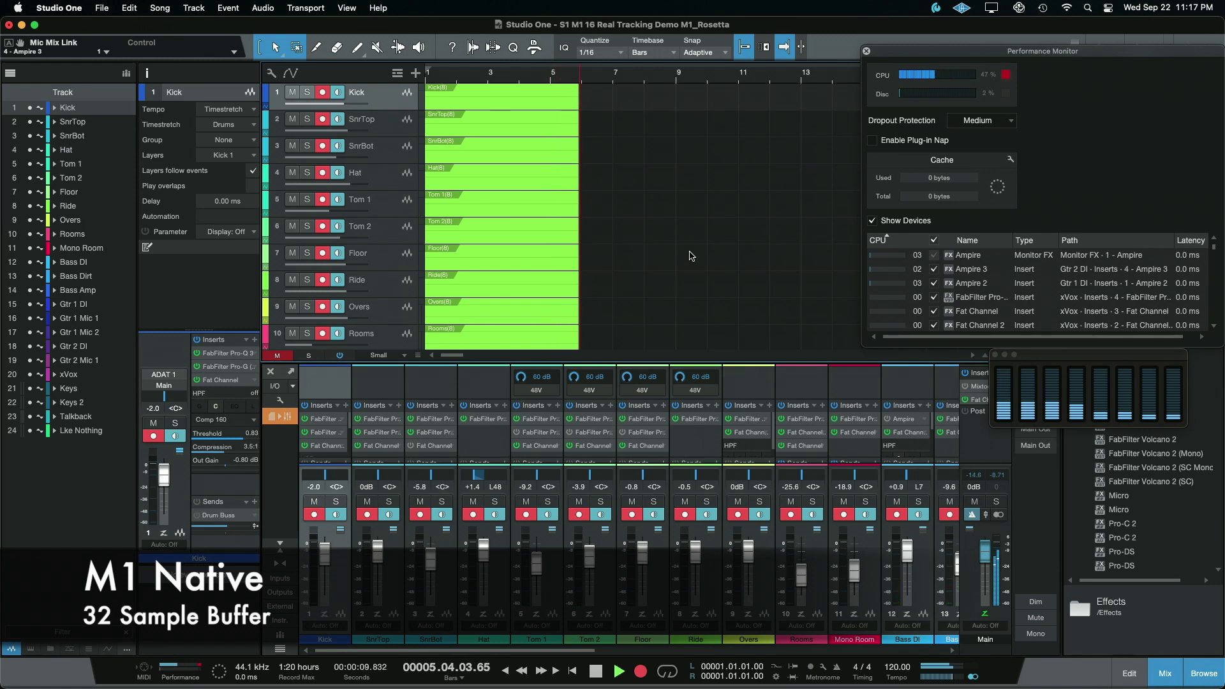
Look over the armed tracks while the take records from bar 1, and stop recording at about bar 20.
{"action": "scroll", "coordinate": [691, 256], "scroll_direction": "down", "scroll_amount": 6}
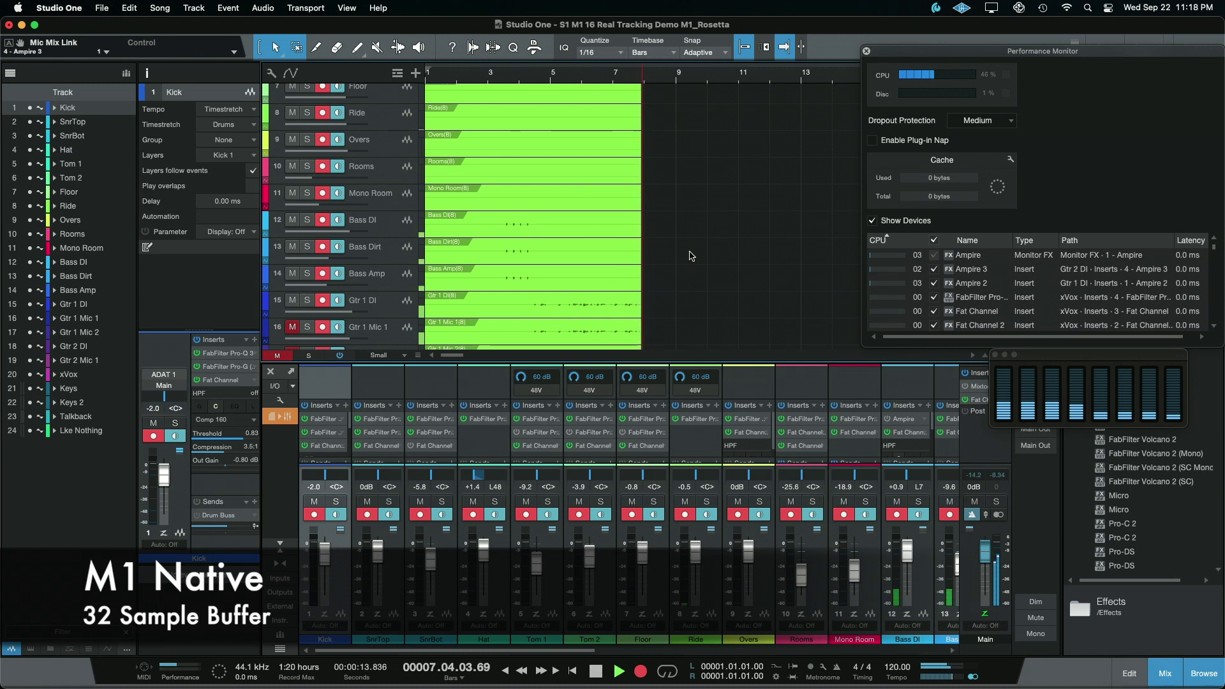
{"action": "scroll", "coordinate": [691, 256], "scroll_direction": "up", "scroll_amount": 1}
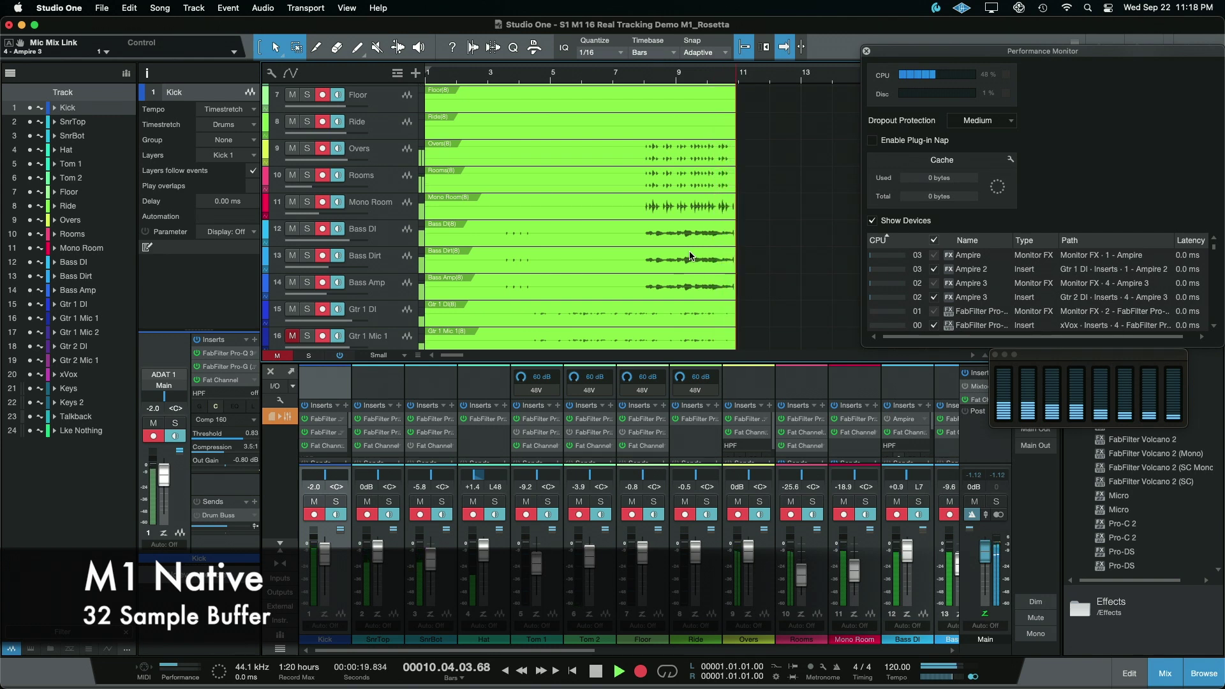
{"action": "scroll", "coordinate": [691, 256], "scroll_direction": "up", "scroll_amount": 1}
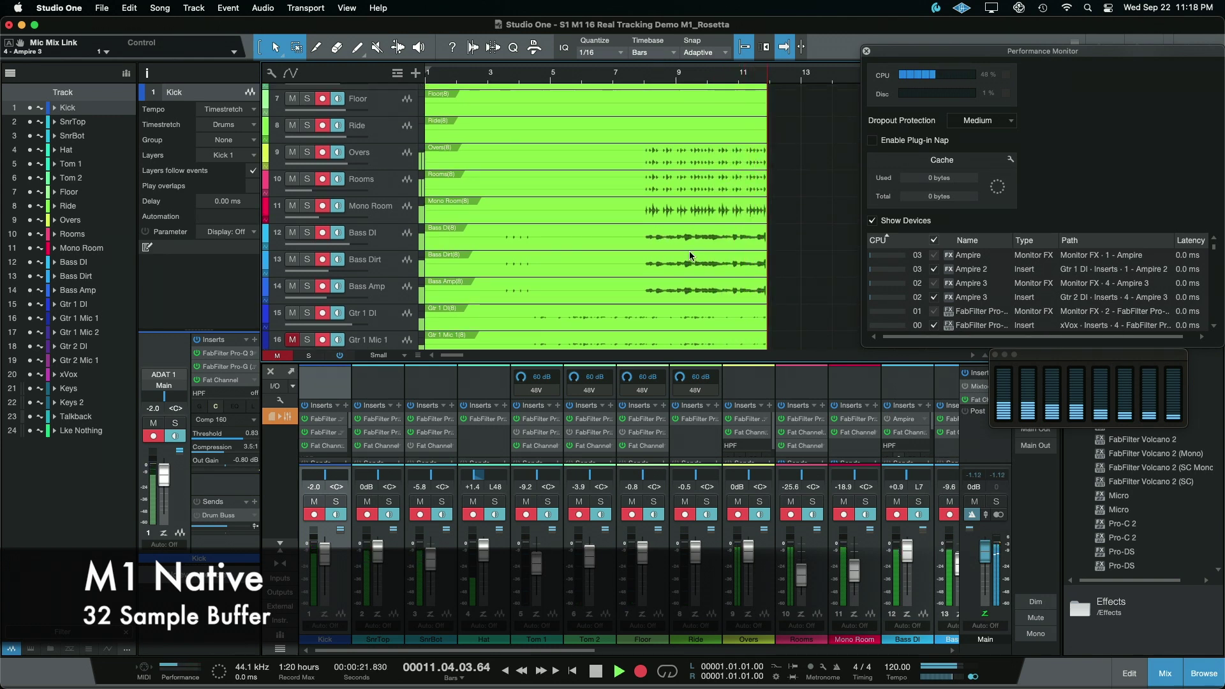
{"action": "scroll", "coordinate": [689, 256], "scroll_direction": "up", "scroll_amount": 1}
{"action": "scroll", "coordinate": [689, 255], "scroll_direction": "up", "scroll_amount": 5}
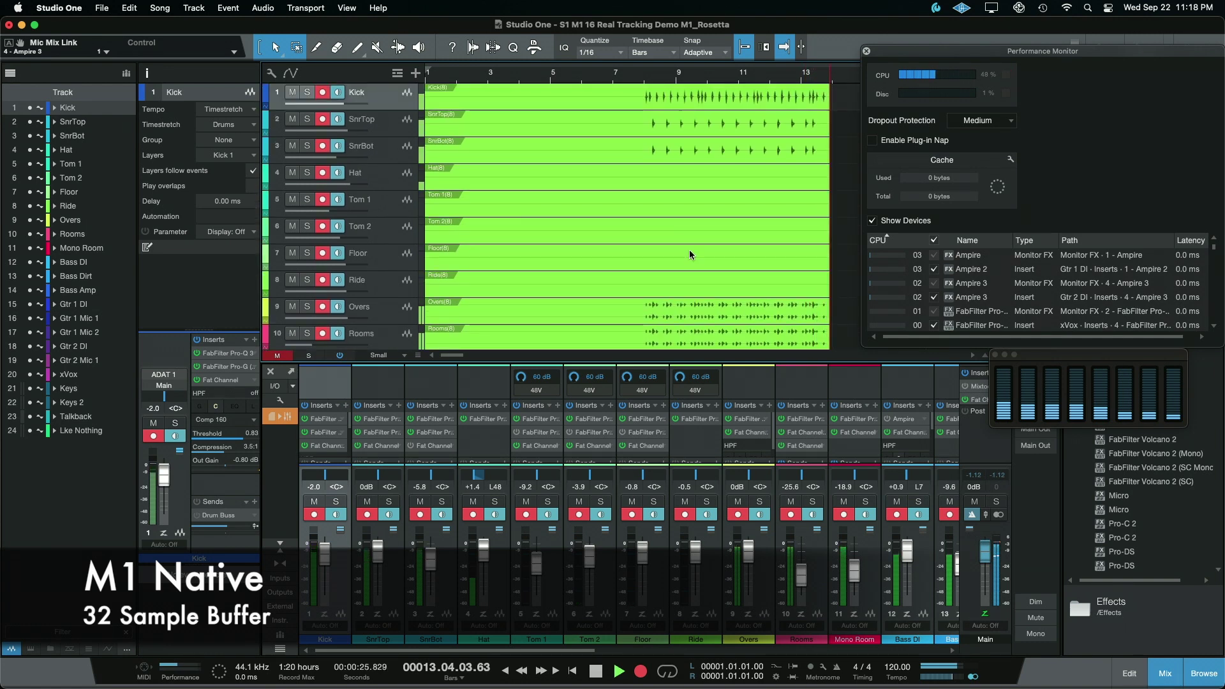
{"action": "scroll", "coordinate": [690, 254], "scroll_direction": "down", "scroll_amount": 1}
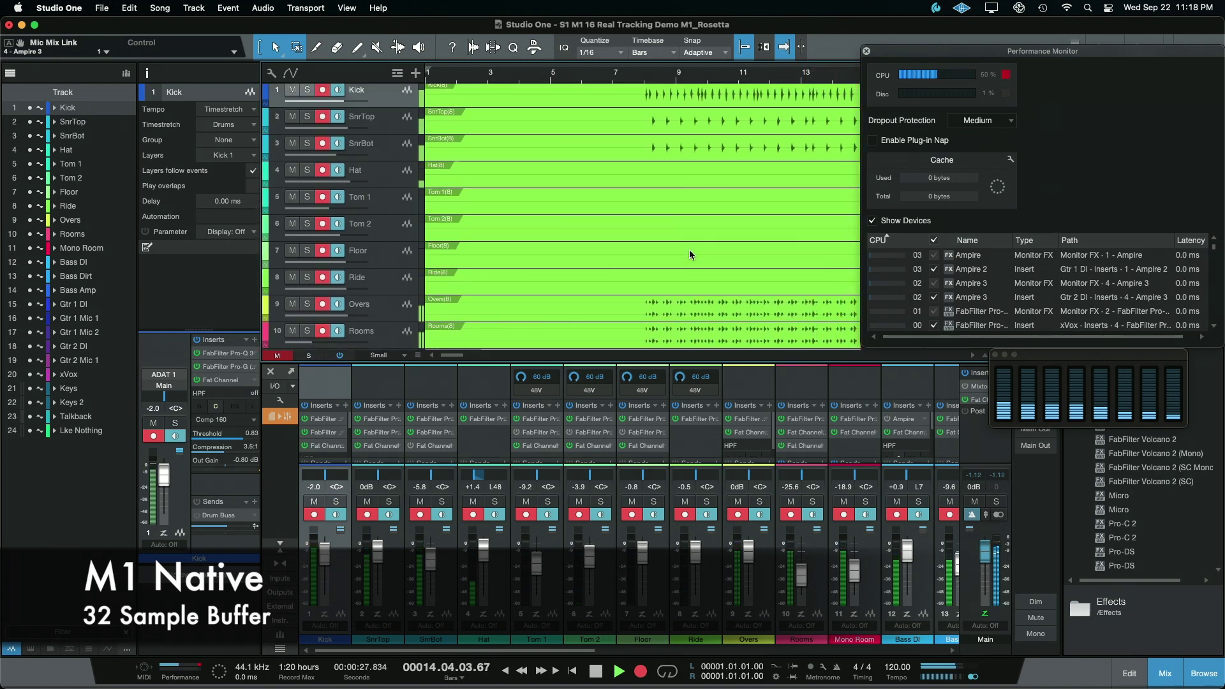
{"action": "scroll", "coordinate": [689, 251], "scroll_direction": "down", "scroll_amount": 1}
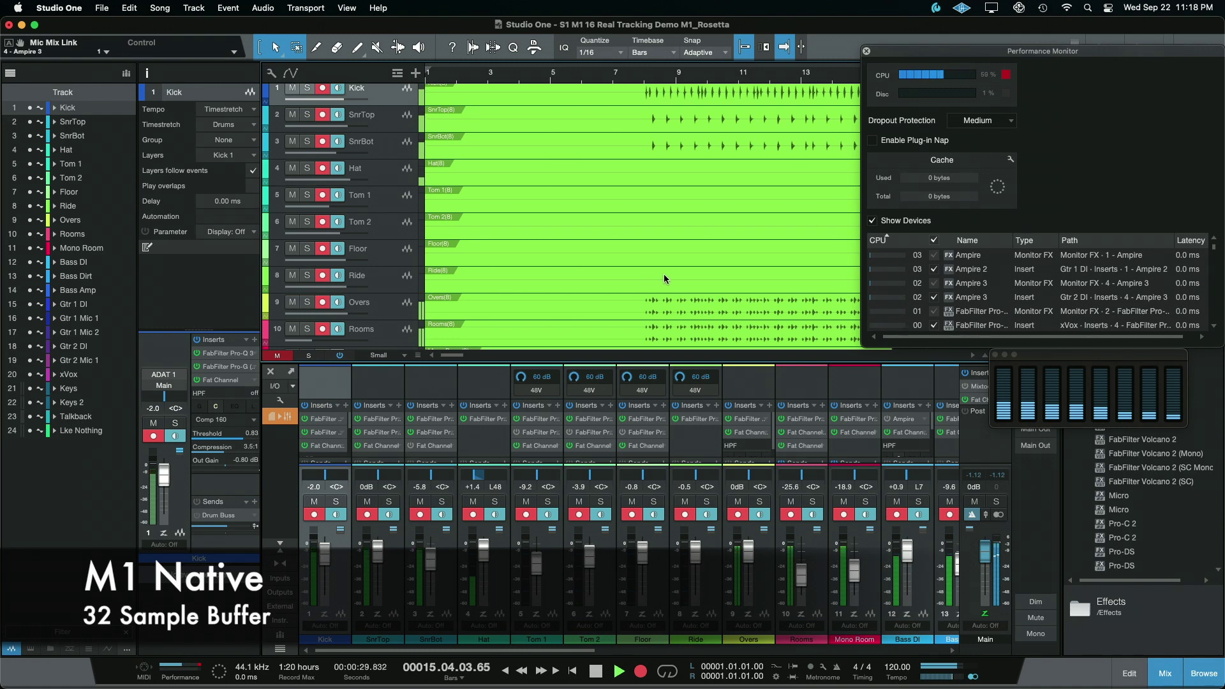
{"action": "scroll", "coordinate": [664, 275], "scroll_direction": "down", "scroll_amount": 3}
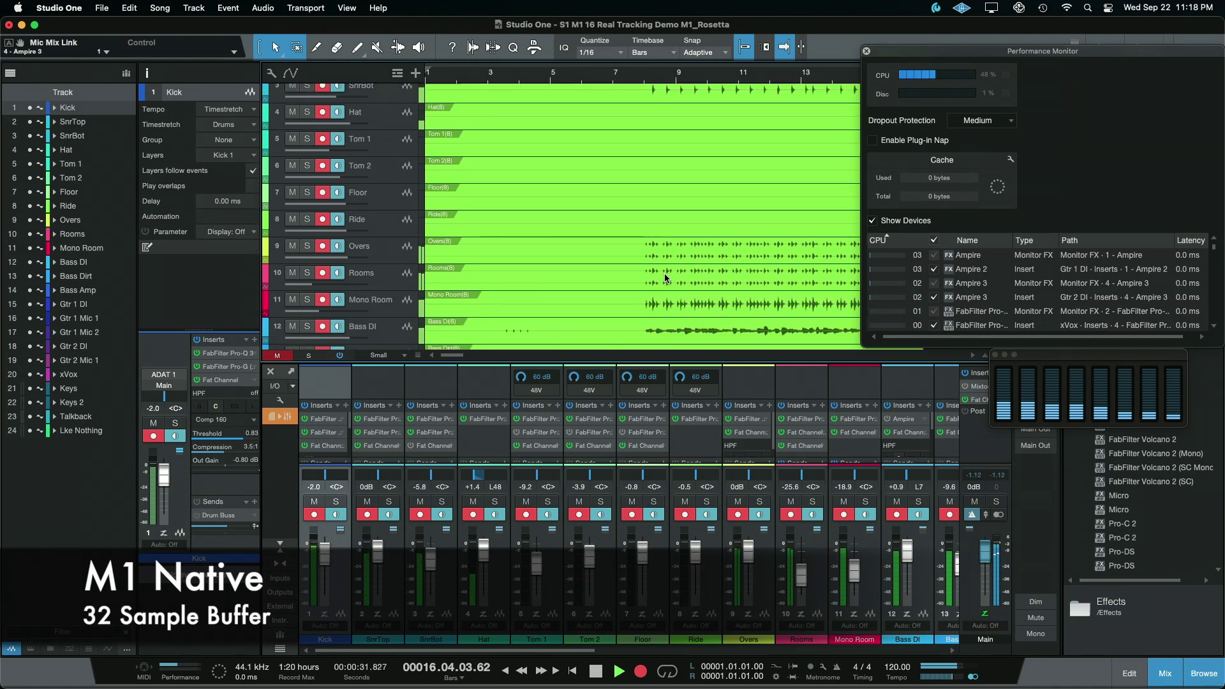
{"action": "scroll", "coordinate": [664, 273], "scroll_direction": "up", "scroll_amount": 3}
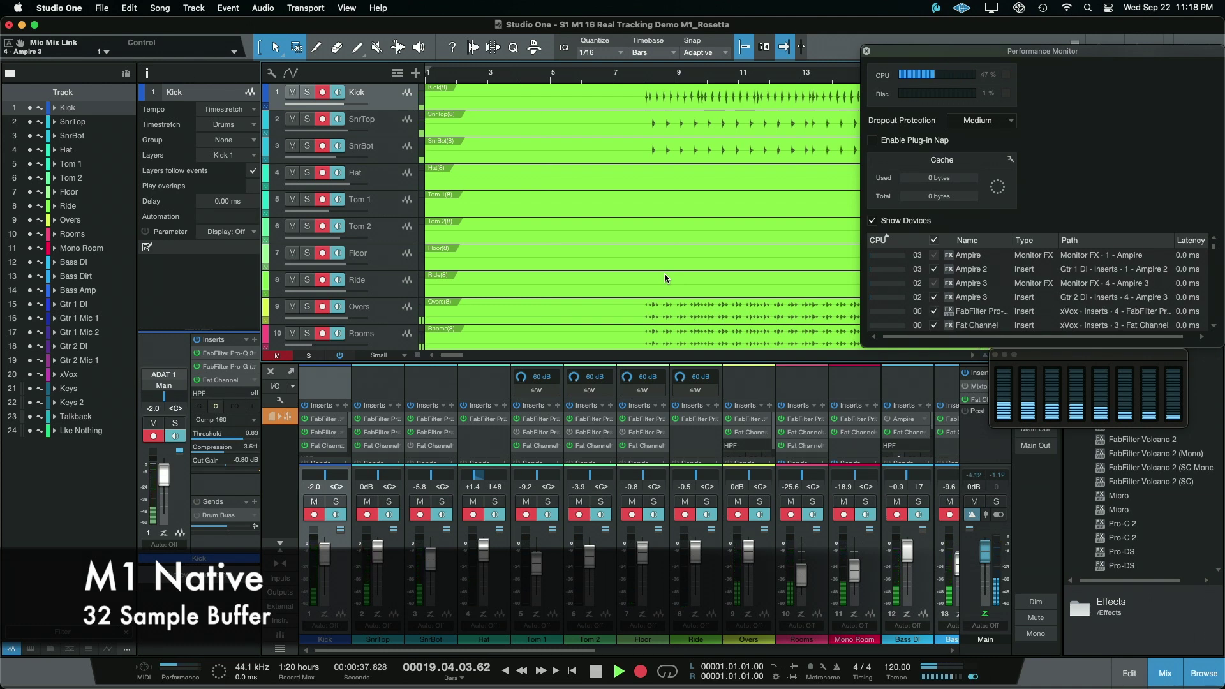
{"action": "key", "text": "space"}
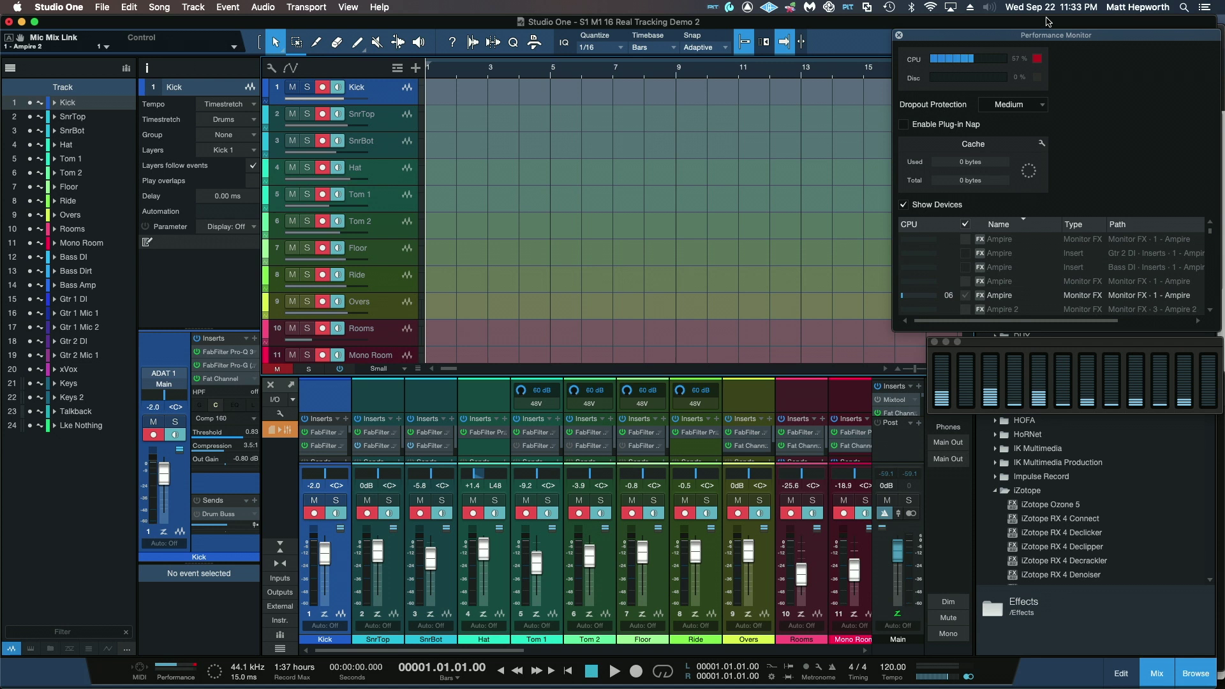
Reset the Performance Monitor's CPU overload indicator and start recording the armed tracks from bar 1, checking the incoming events.
{"action": "left_click", "coordinate": [1039, 61]}
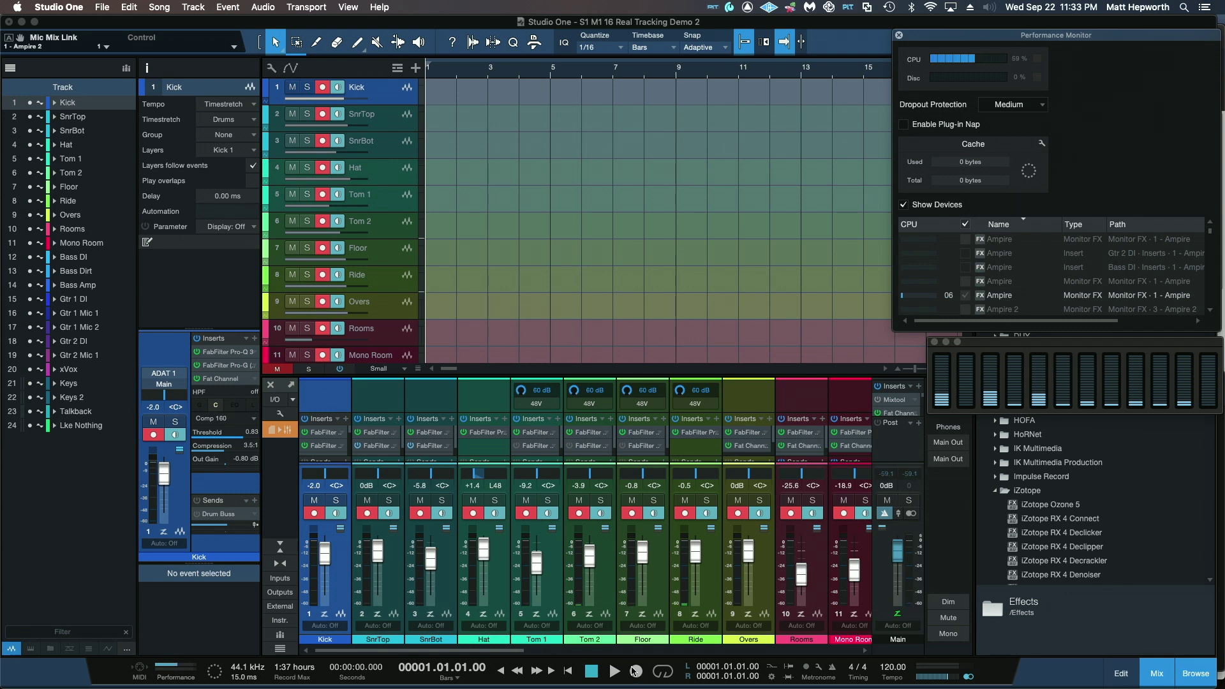
{"action": "left_click", "coordinate": [636, 671]}
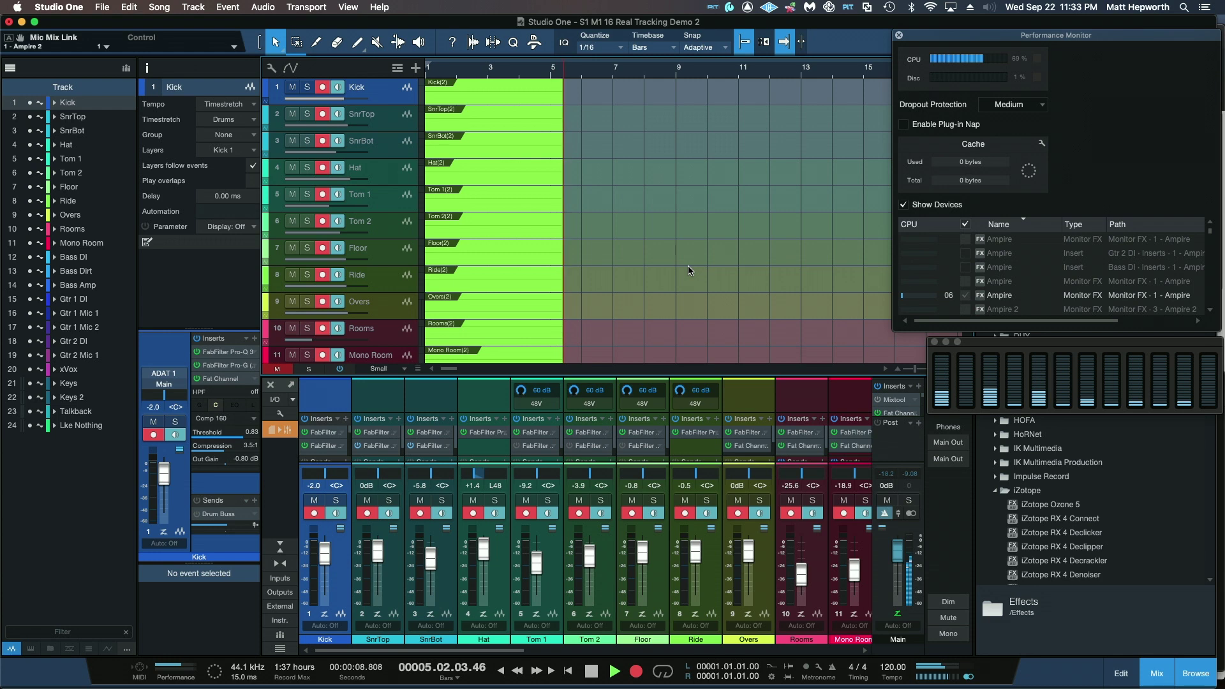
{"action": "scroll", "coordinate": [689, 270], "scroll_direction": "down", "scroll_amount": 3}
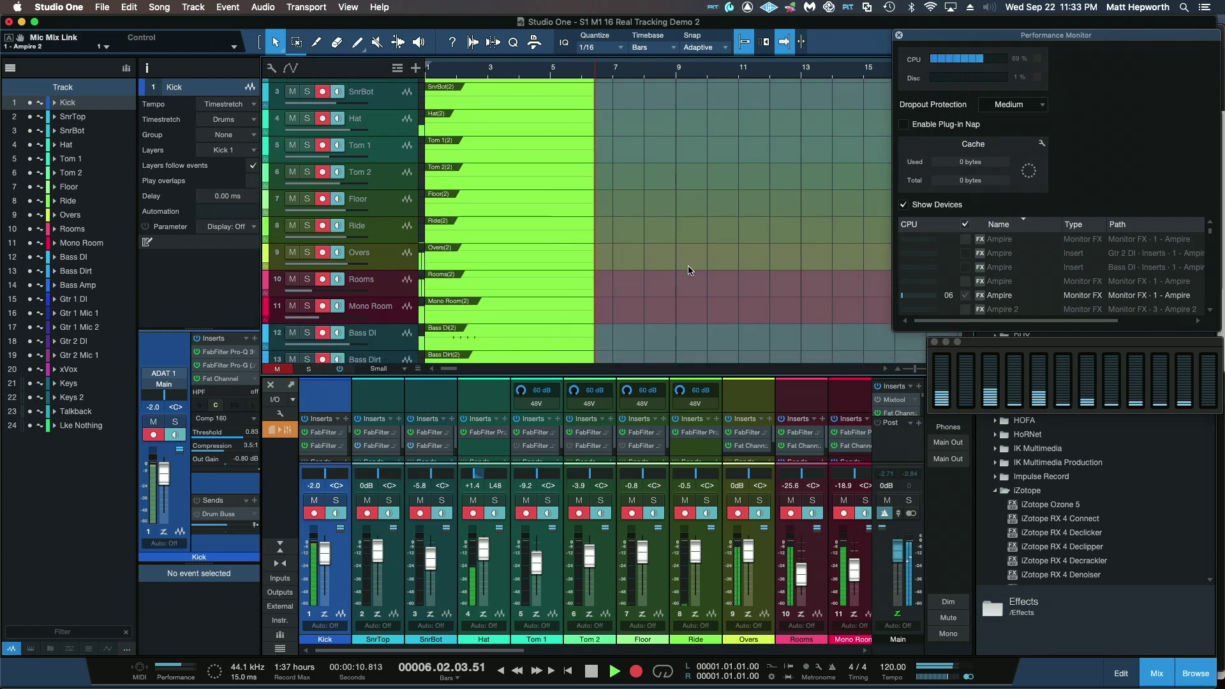
{"action": "scroll", "coordinate": [689, 271], "scroll_direction": "up", "scroll_amount": 2}
{"action": "scroll", "coordinate": [689, 271], "scroll_direction": "up", "scroll_amount": 1}
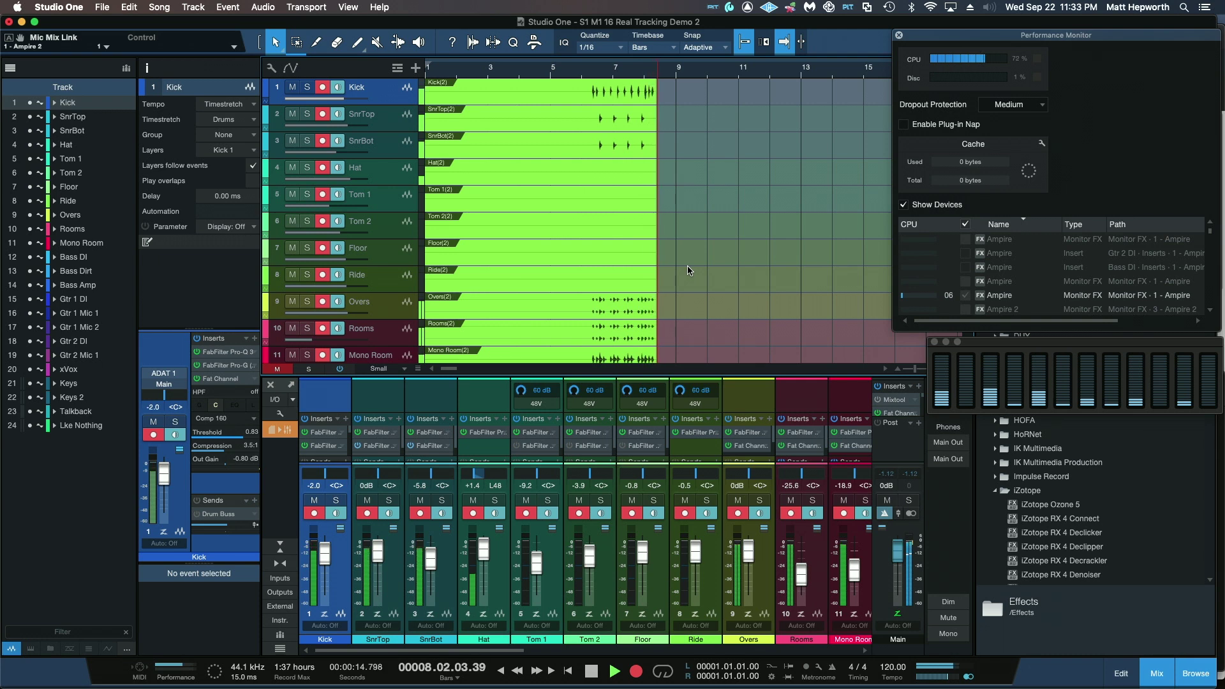
Look over the armed tracks and the mixer channels through Keys 2 during the take, and stop recording at about bar 22.
{"action": "scroll", "coordinate": [690, 271], "scroll_direction": "down", "scroll_amount": 2}
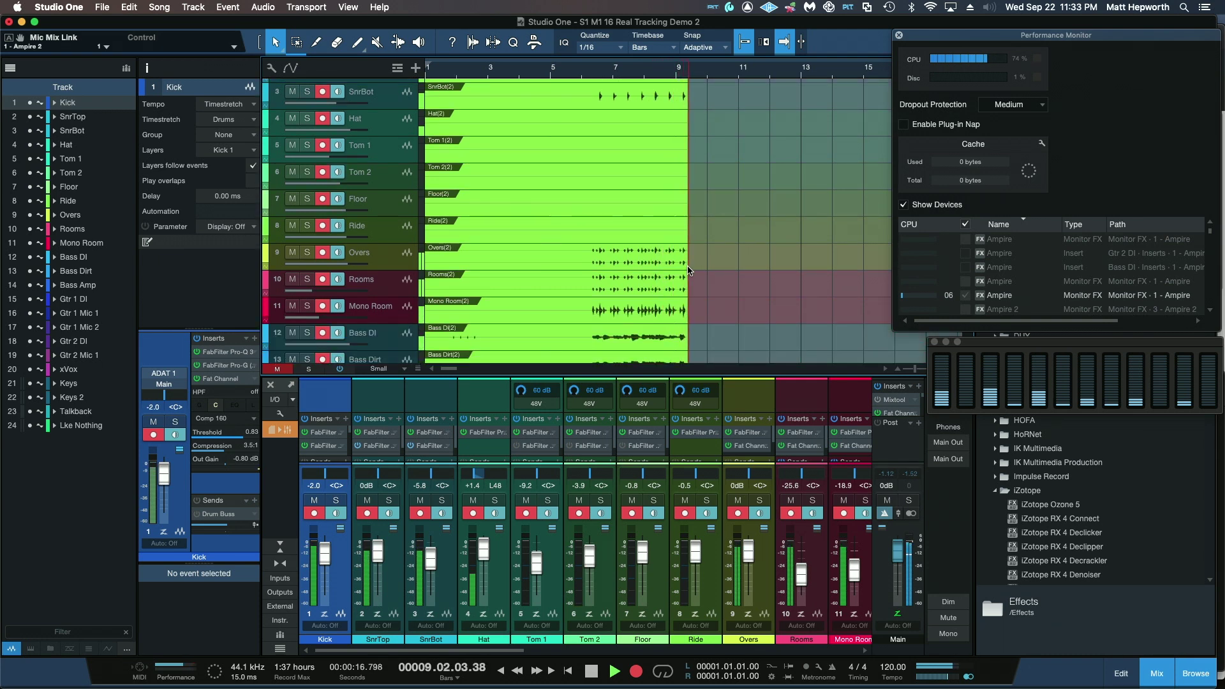
{"action": "scroll", "coordinate": [687, 270], "scroll_direction": "down", "scroll_amount": 1}
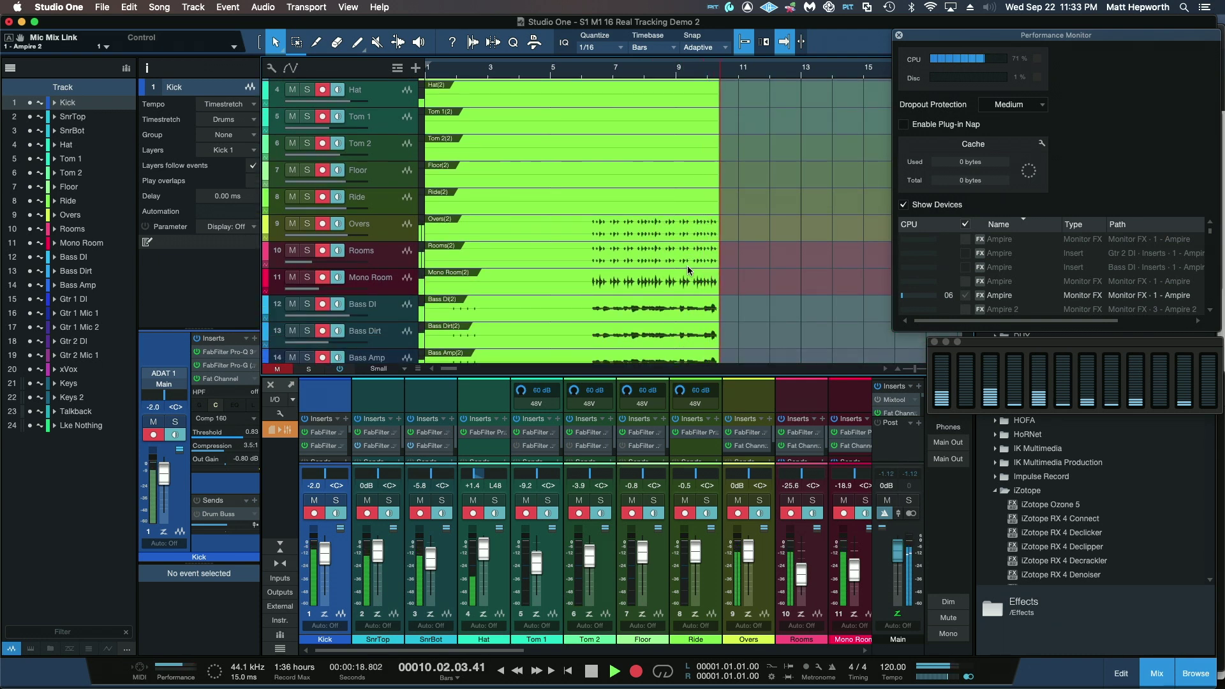
{"action": "scroll", "coordinate": [688, 270], "scroll_direction": "up", "scroll_amount": 1}
{"action": "scroll", "coordinate": [688, 269], "scroll_direction": "up", "scroll_amount": 2}
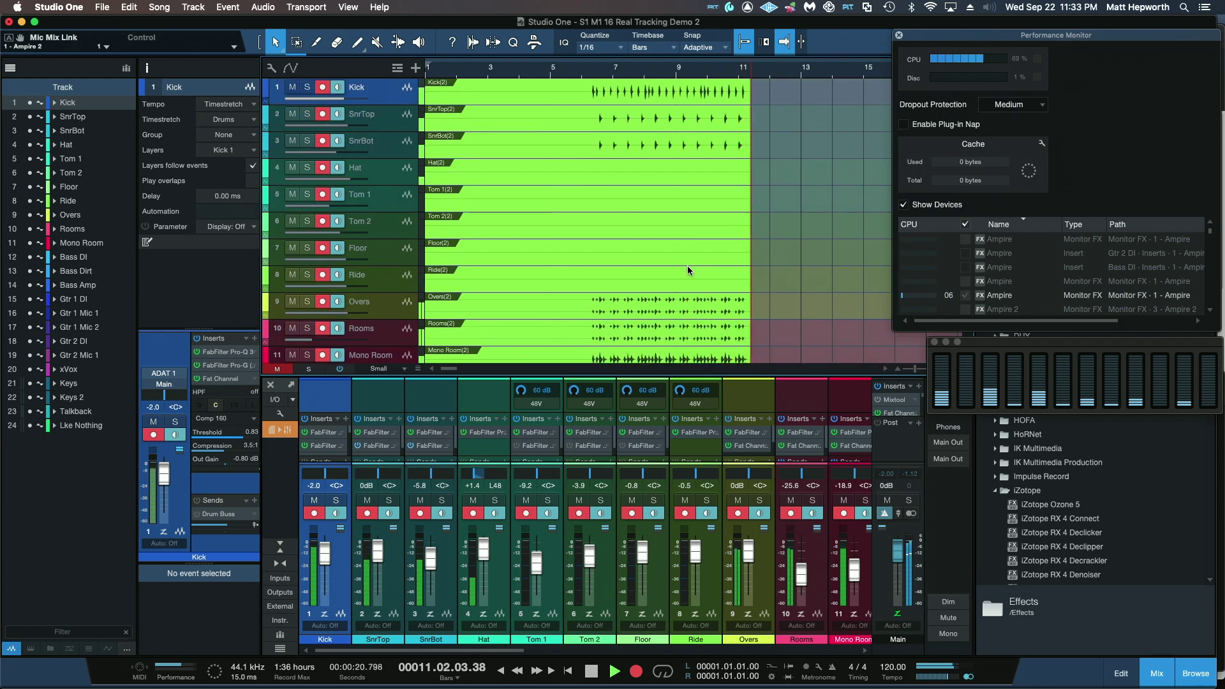
{"action": "left_click_drag", "start_coordinate": [494, 651], "coordinate": [709, 657]}
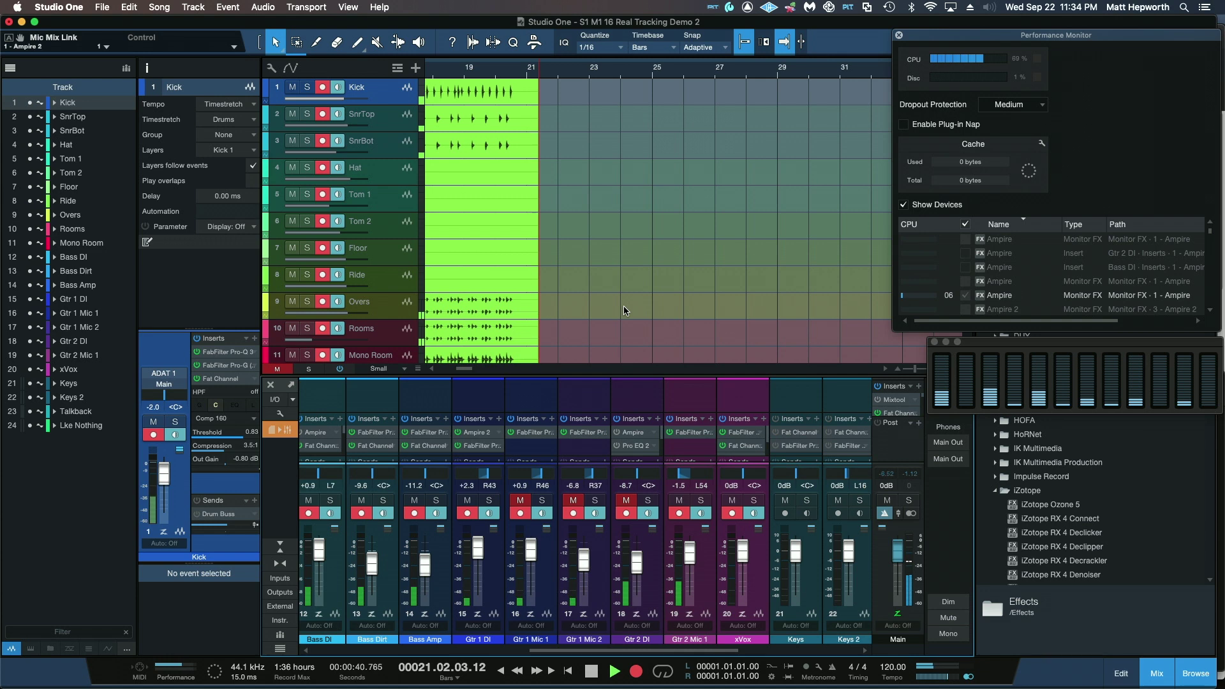
{"action": "key", "text": "space"}
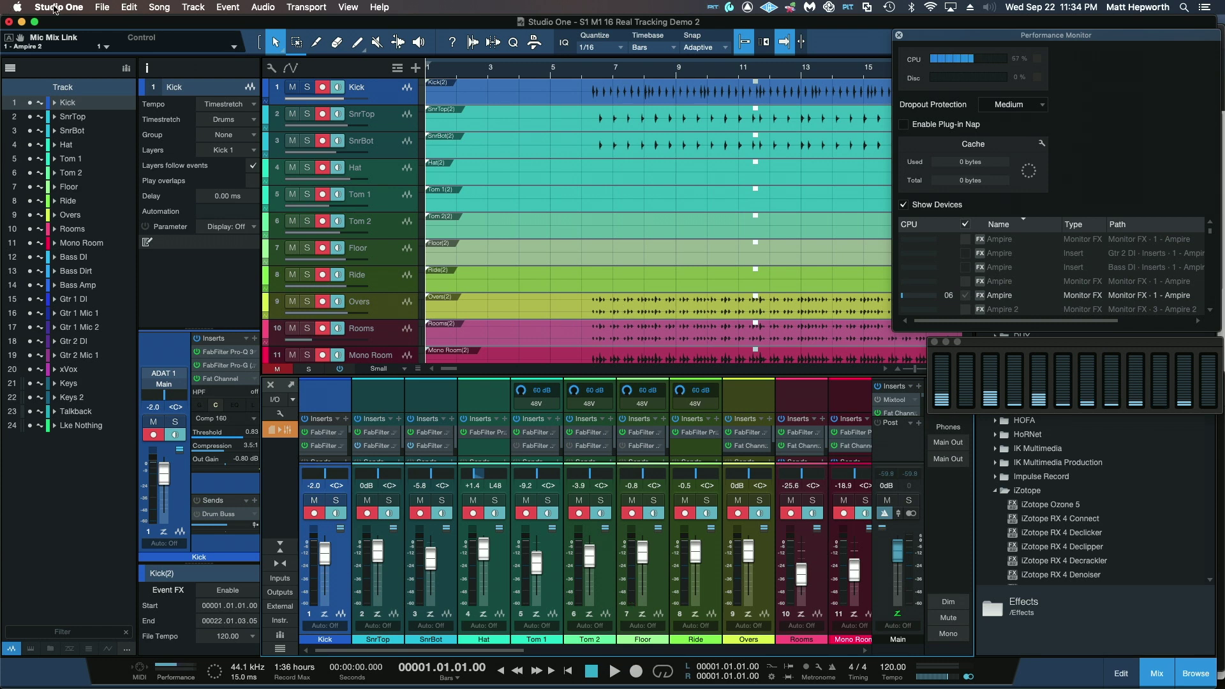
Set the audio device block size to 16 samples in the Audio Setup preferences.
{"action": "left_click", "coordinate": [54, 9]}
{"action": "left_click", "coordinate": [67, 39]}
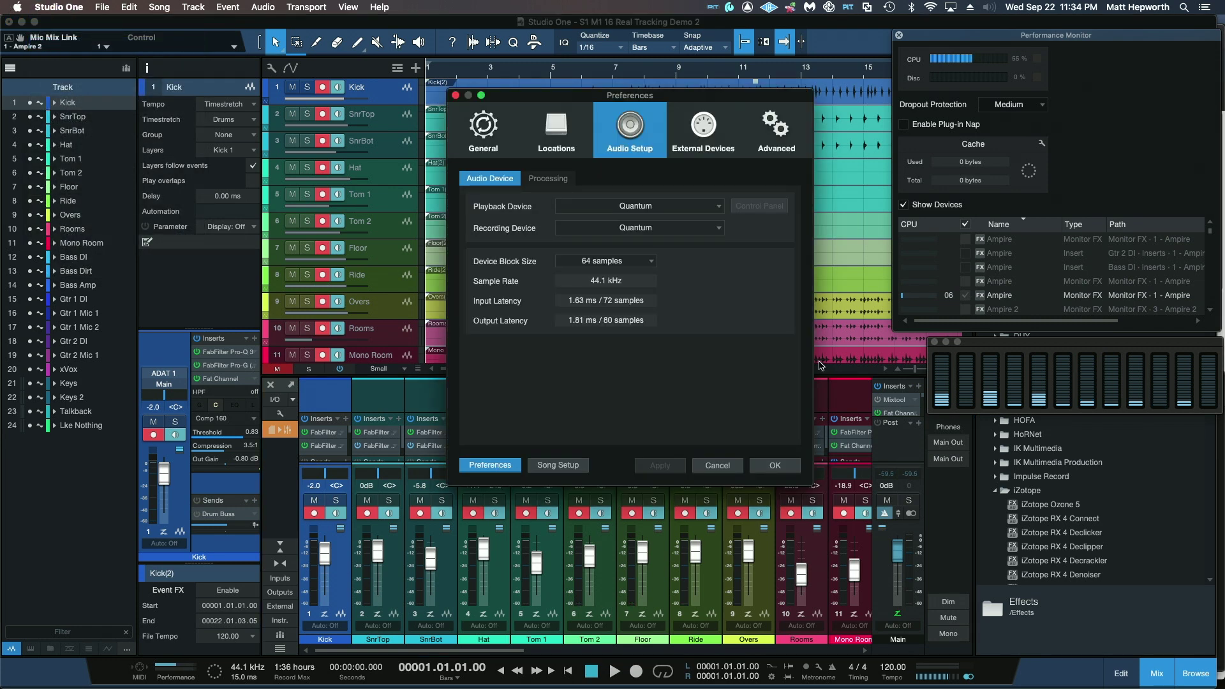
{"action": "left_click", "coordinate": [640, 263]}
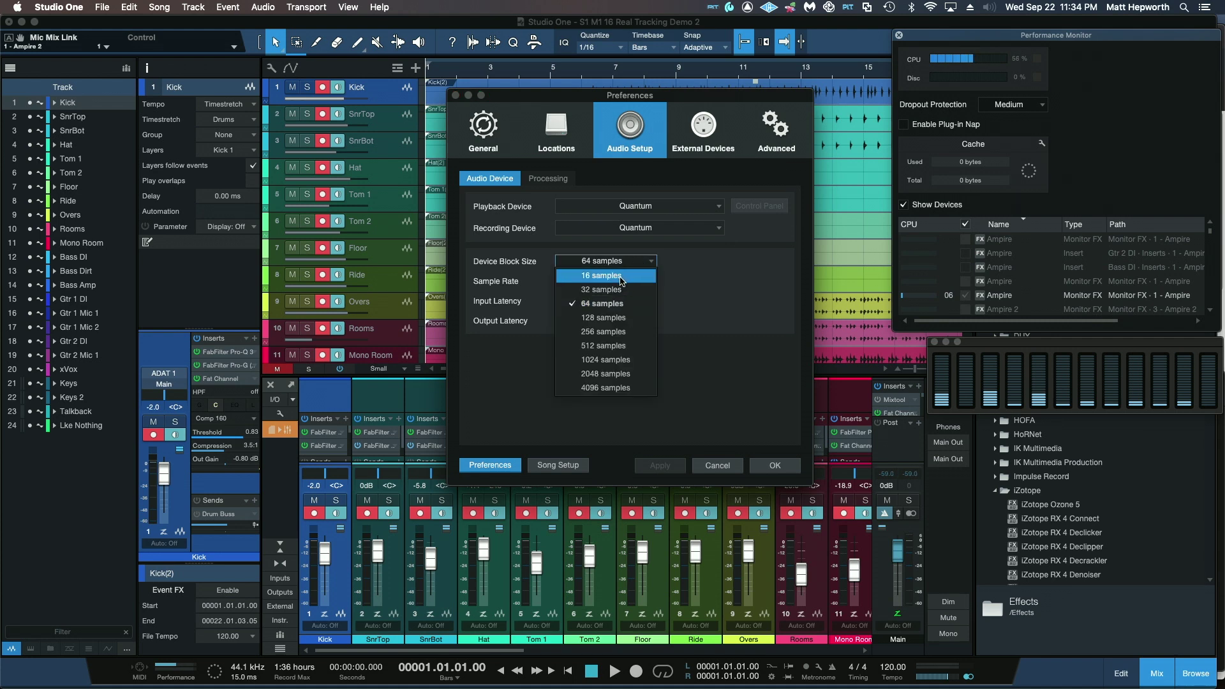
{"action": "left_click", "coordinate": [621, 281]}
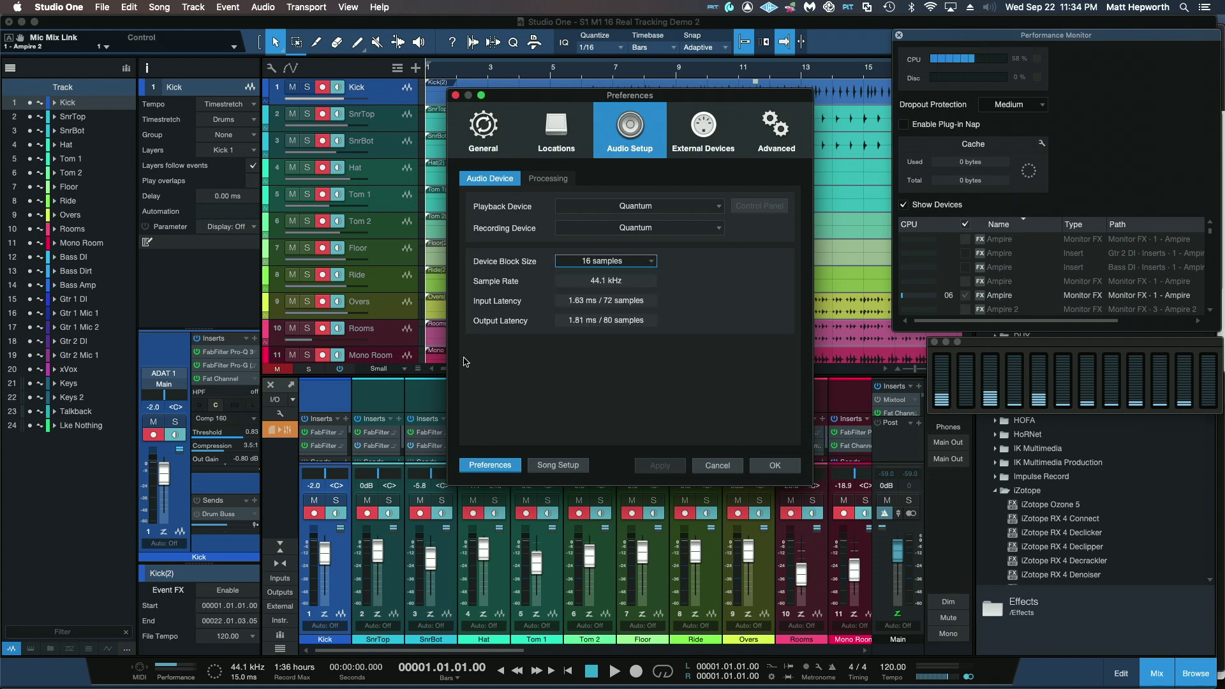
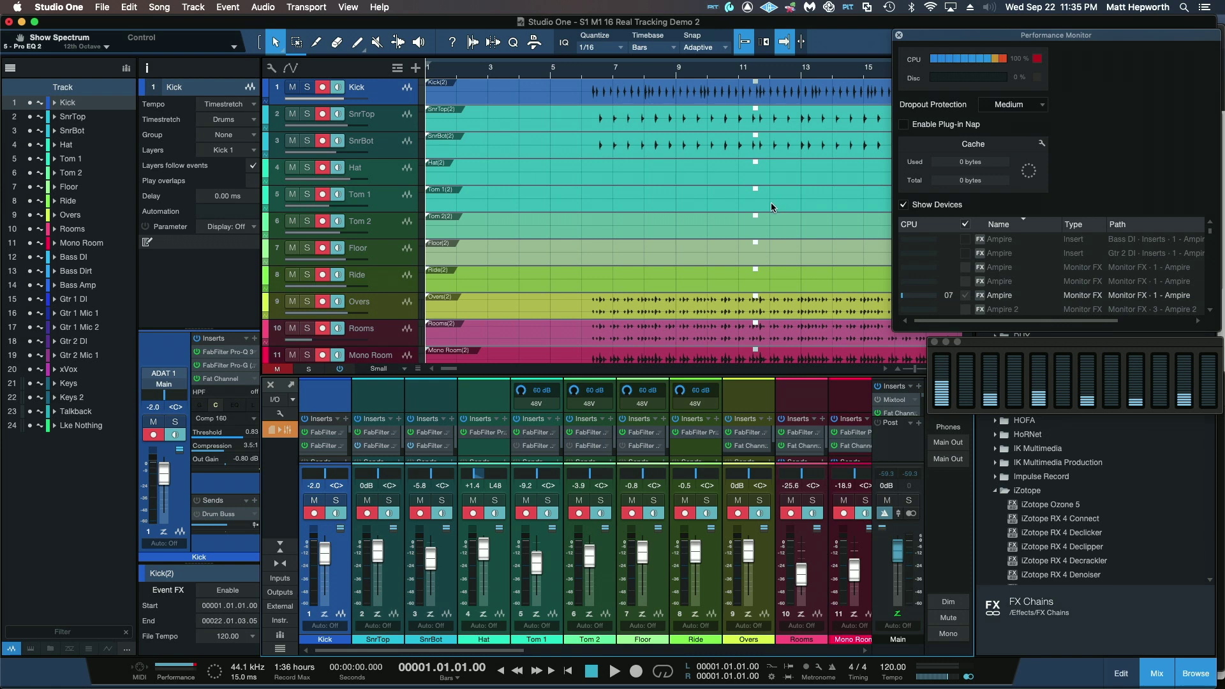
Place the playhead at bar 23, past the recorded events, and start recording a new take on the armed tracks.
{"action": "scroll", "coordinate": [768, 205], "scroll_direction": "right", "scroll_amount": 3}
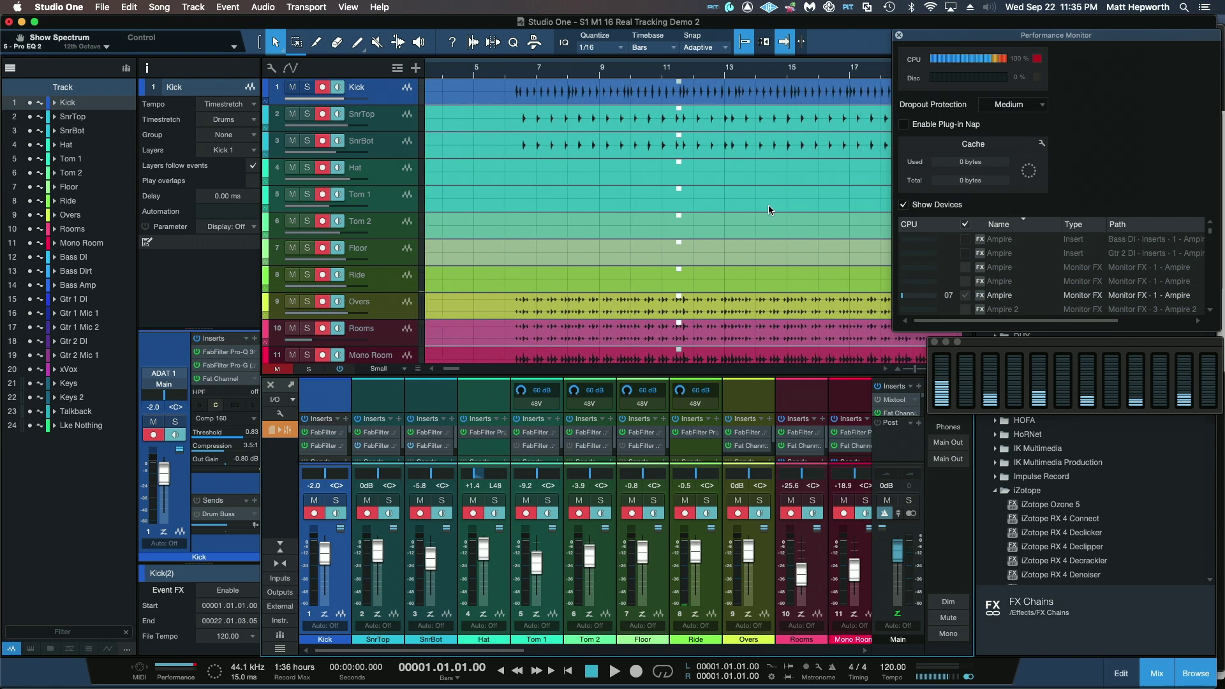
{"action": "scroll", "coordinate": [769, 205], "scroll_direction": "right", "scroll_amount": 15}
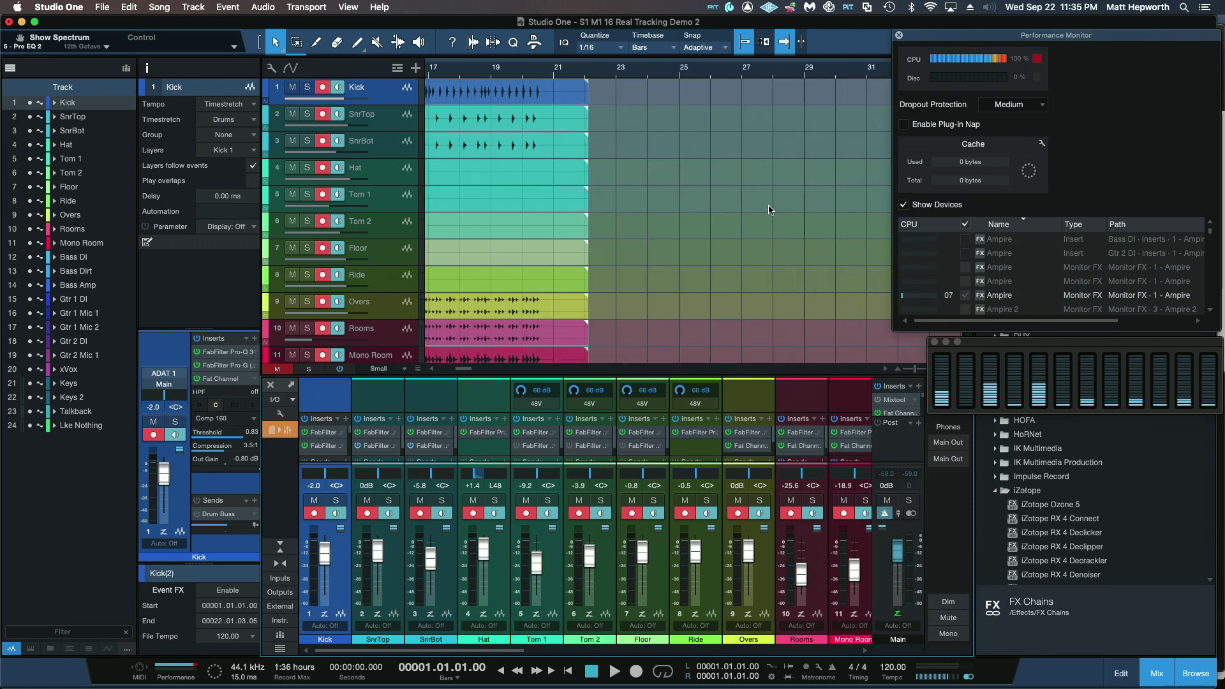
{"action": "left_click", "coordinate": [632, 83]}
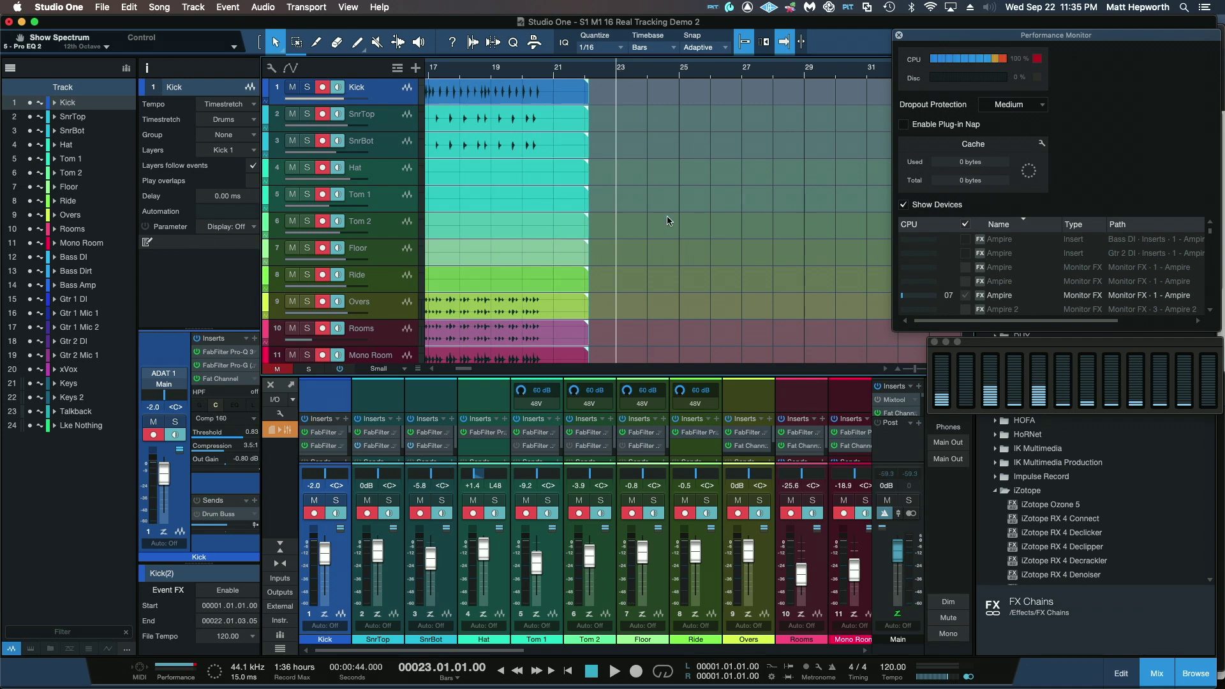
{"action": "left_click", "coordinate": [637, 673]}
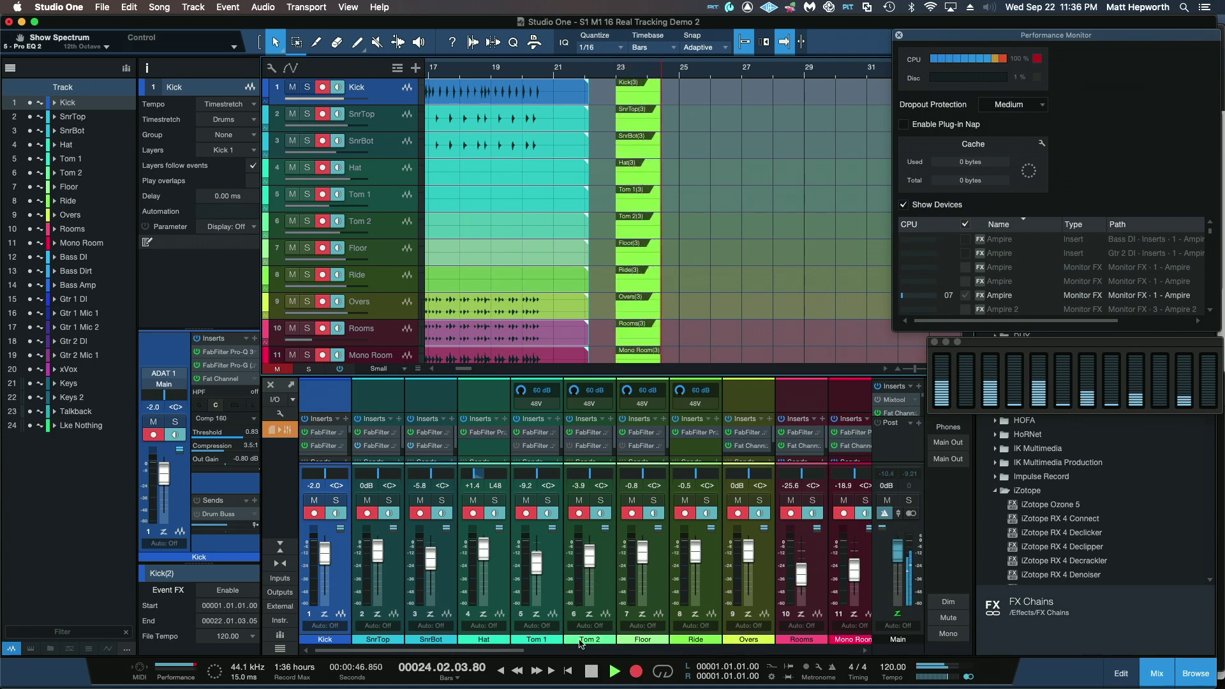
Look over the bass and guitar channels and the arrangement tracks during the take, and stop recording at about bar 34.
{"action": "left_click_drag", "start_coordinate": [504, 654], "coordinate": [684, 656]}
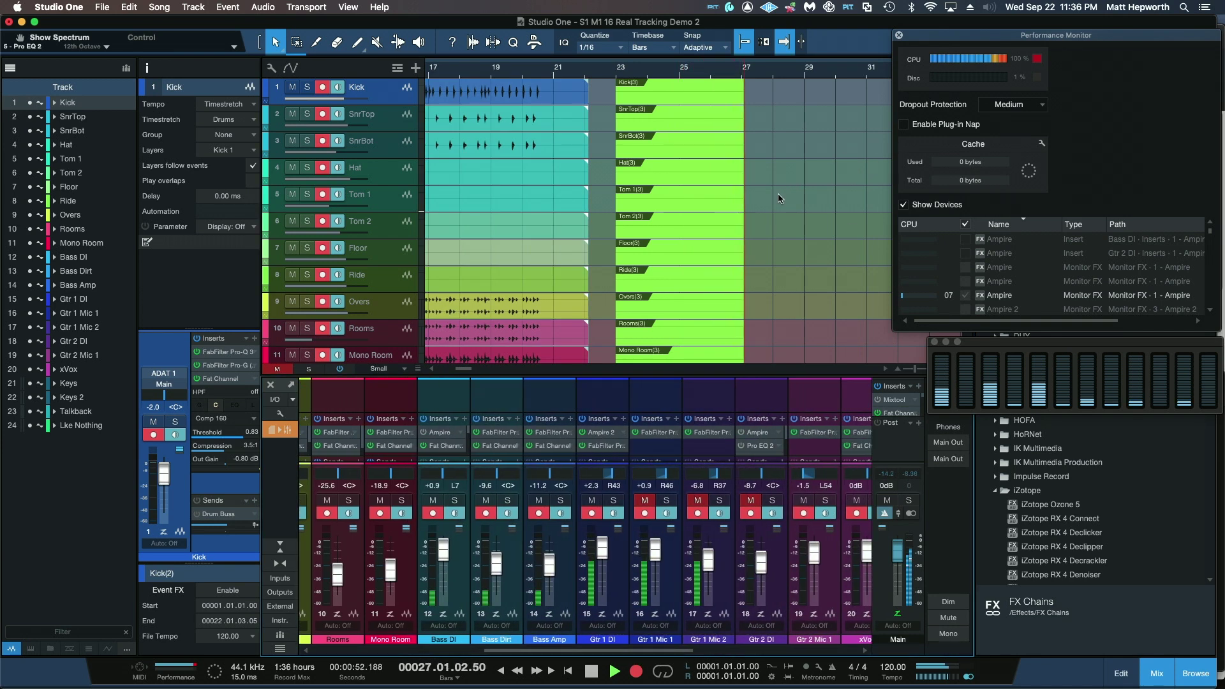
{"action": "scroll", "coordinate": [778, 200], "scroll_direction": "down", "scroll_amount": 2}
{"action": "scroll", "coordinate": [777, 200], "scroll_direction": "down", "scroll_amount": 2}
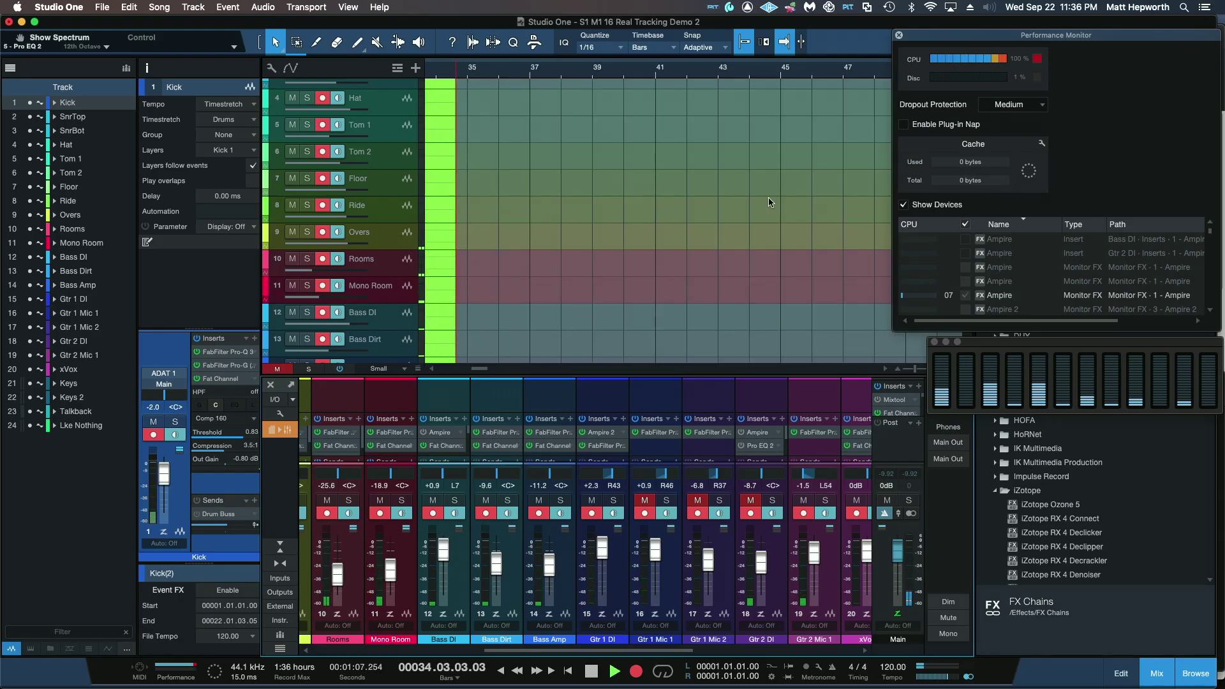
{"action": "key", "text": "space"}
Disarm recording and turn off input monitoring on all the tracks from Kick through xVox.
{"action": "left_click", "coordinate": [648, 73]}
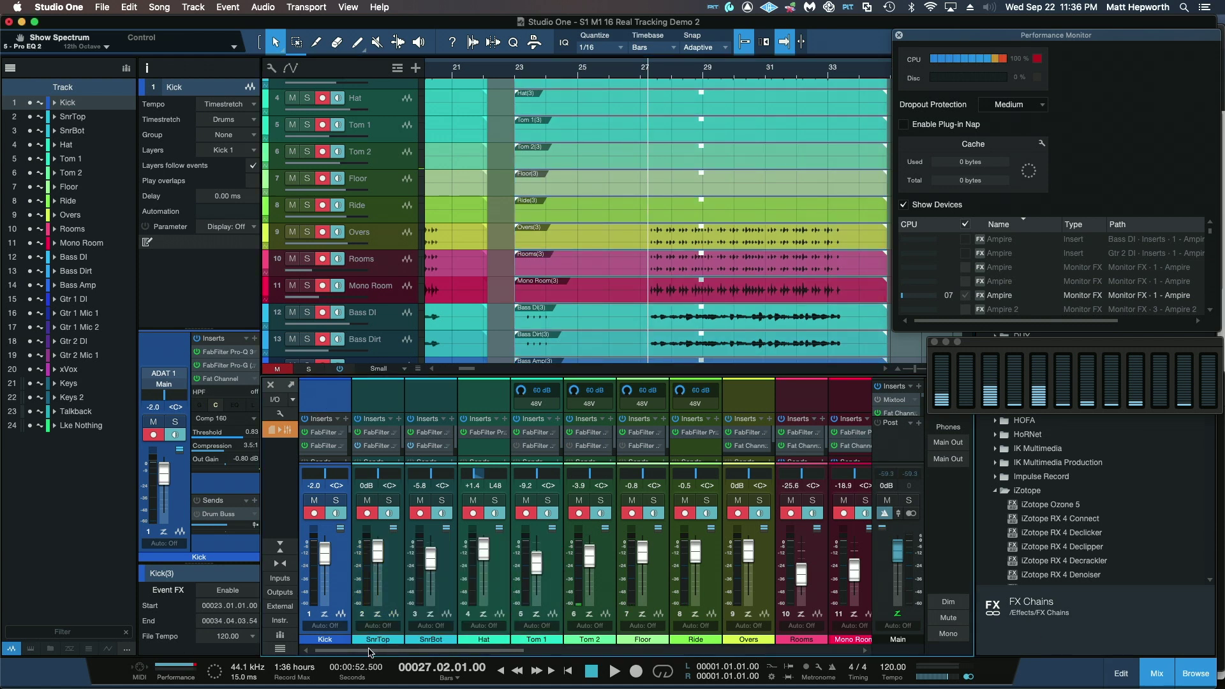
{"action": "left_click_drag", "start_coordinate": [369, 652], "coordinate": [624, 664]}
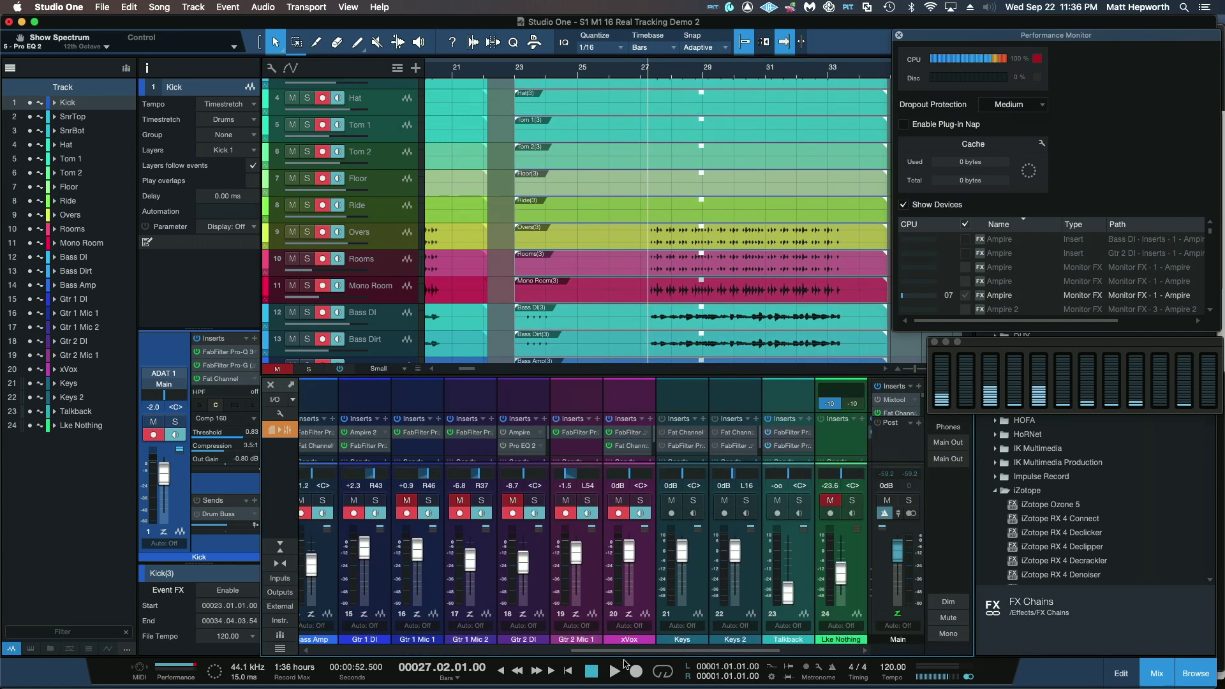
{"action": "left_click", "coordinate": [626, 404]}
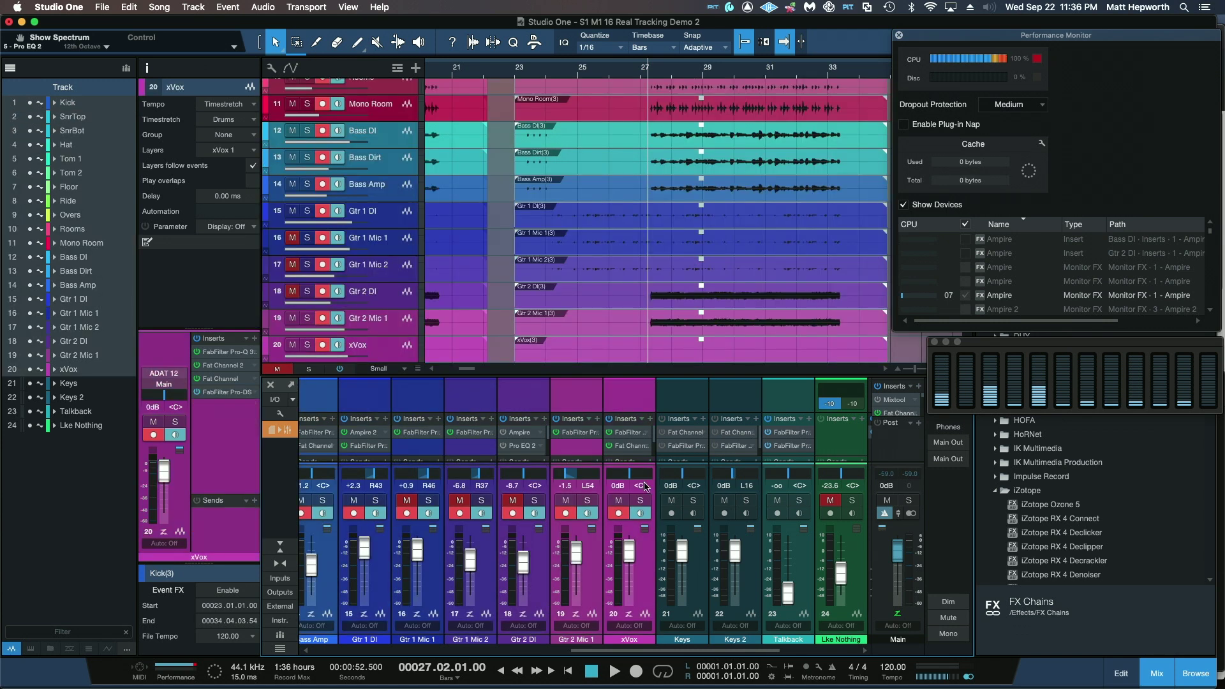
{"action": "left_click", "coordinate": [618, 513], "text": "alt"}
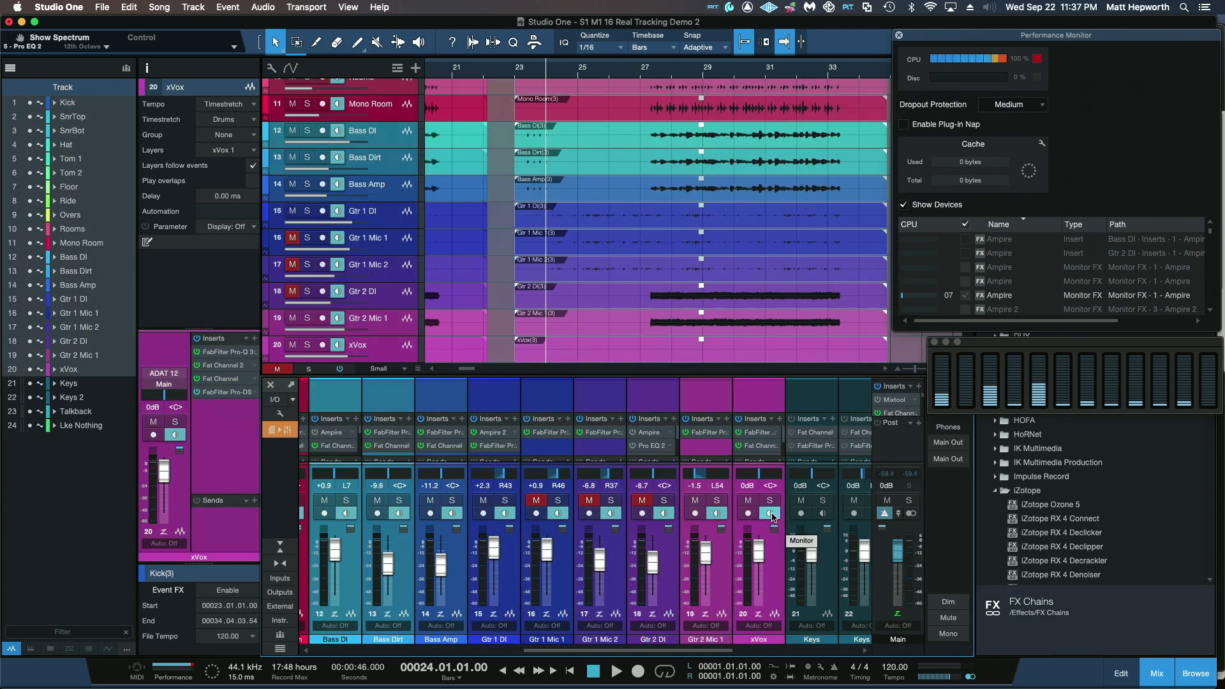
{"action": "left_click", "coordinate": [770, 513], "text": "alt"}
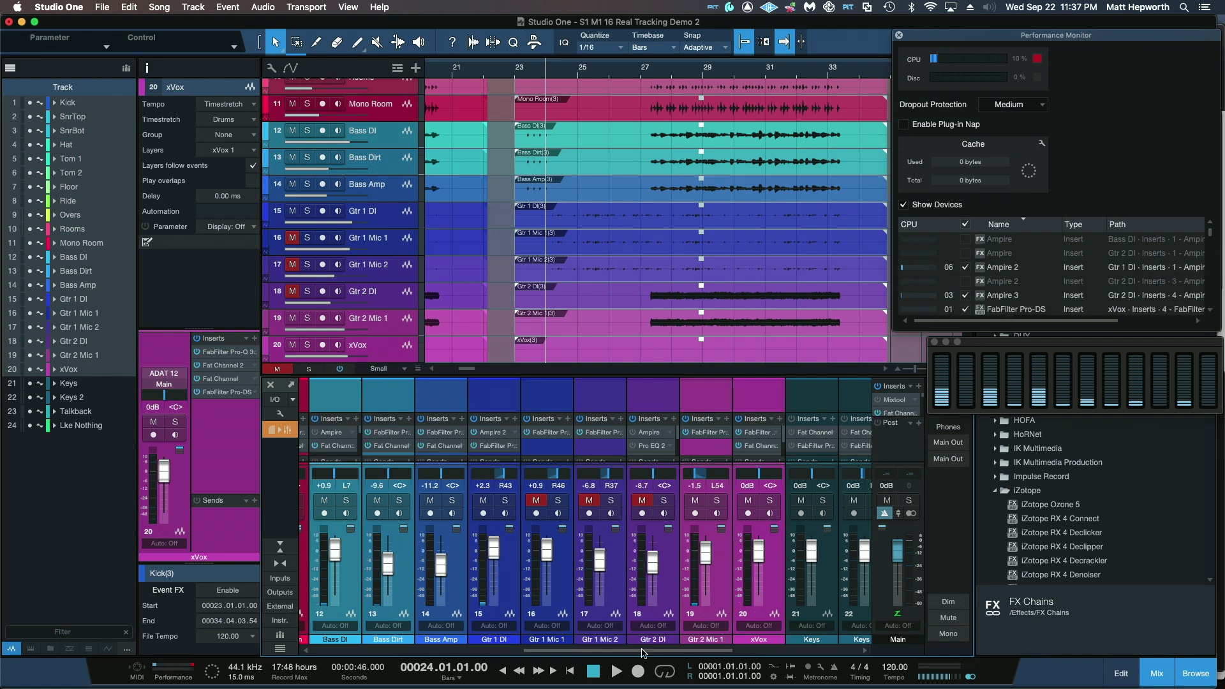
Play back the new take from bar 24 while checking the mixer channels back to Kick, and stop playback.
{"action": "left_click", "coordinate": [617, 671]}
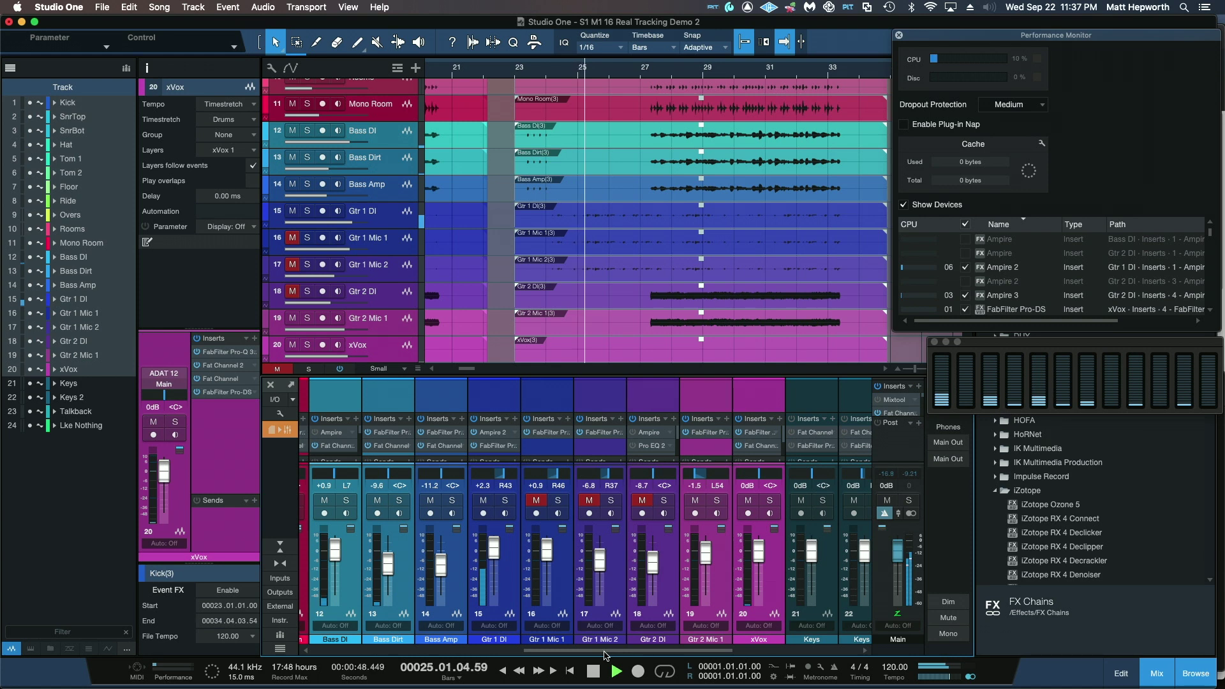
{"action": "left_click_drag", "start_coordinate": [608, 653], "coordinate": [570, 654]}
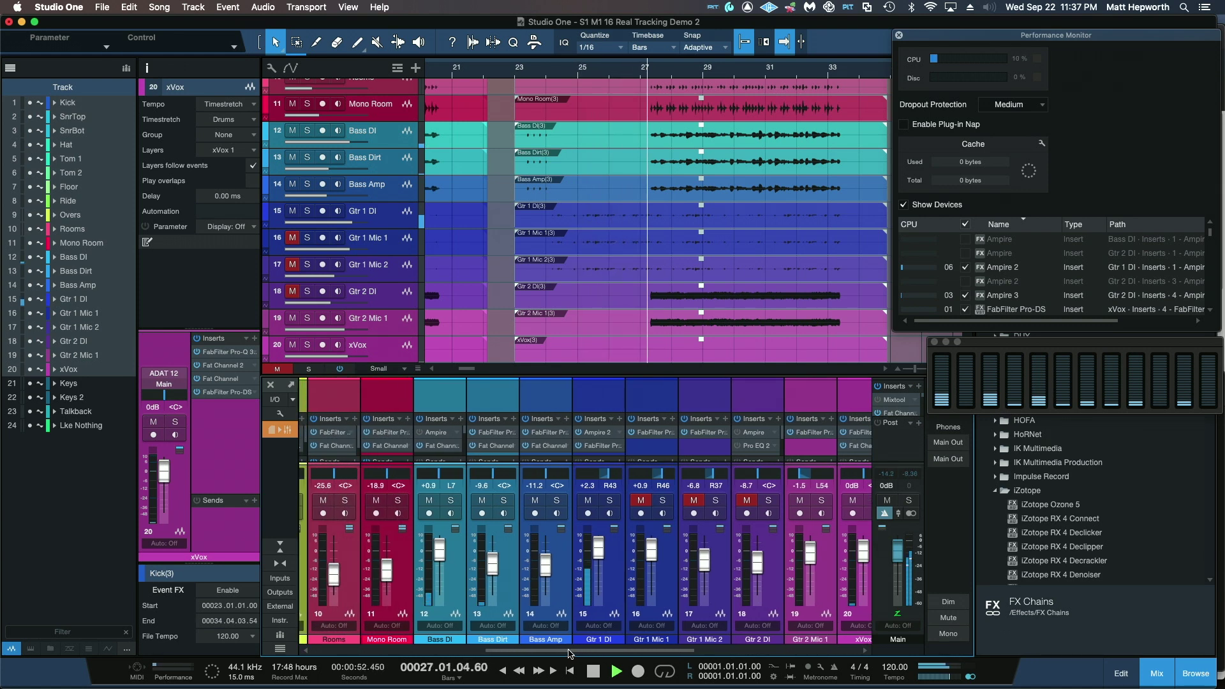
{"action": "left_click_drag", "start_coordinate": [569, 654], "coordinate": [396, 638]}
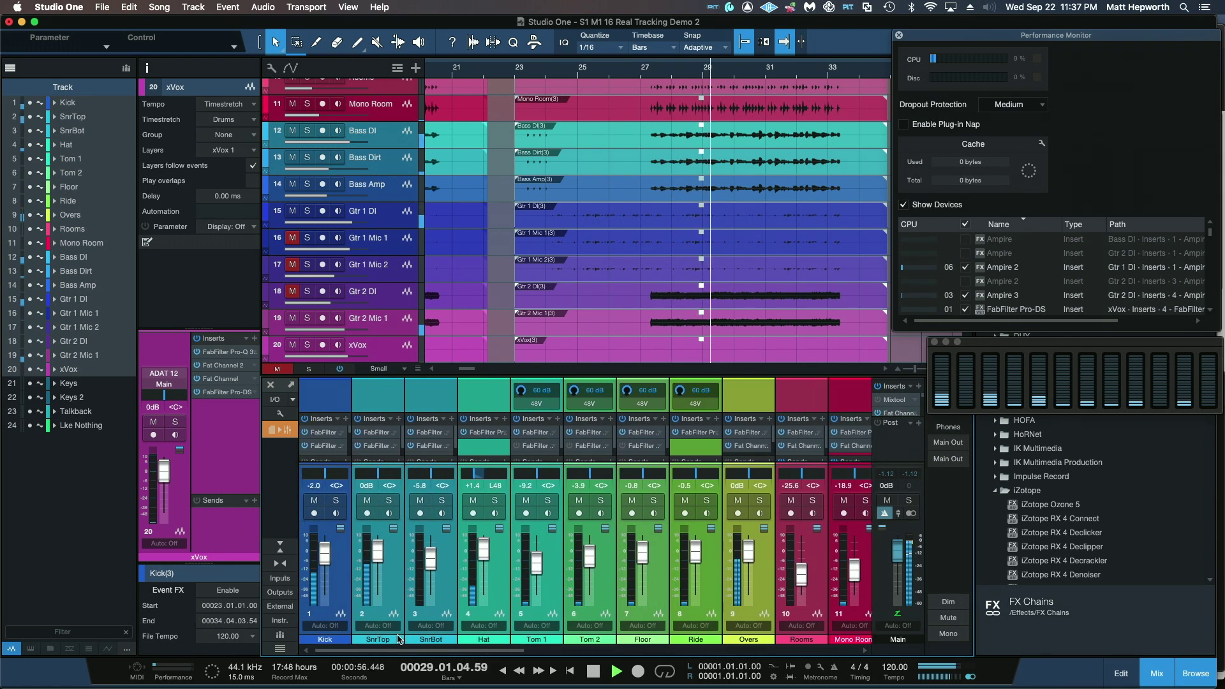
{"action": "left_click", "coordinate": [593, 671]}
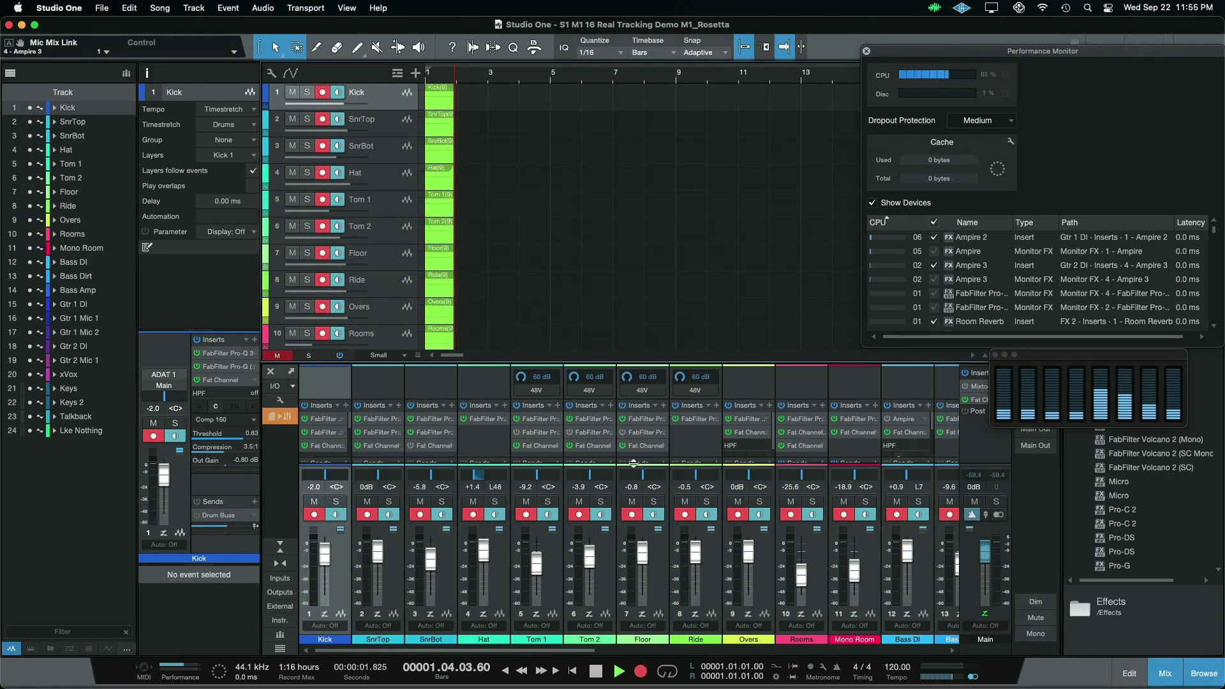
Look across the mixer channels up to xVox while the take records in the M1_Rosetta song.
{"action": "left_click_drag", "start_coordinate": [523, 651], "coordinate": [658, 667]}
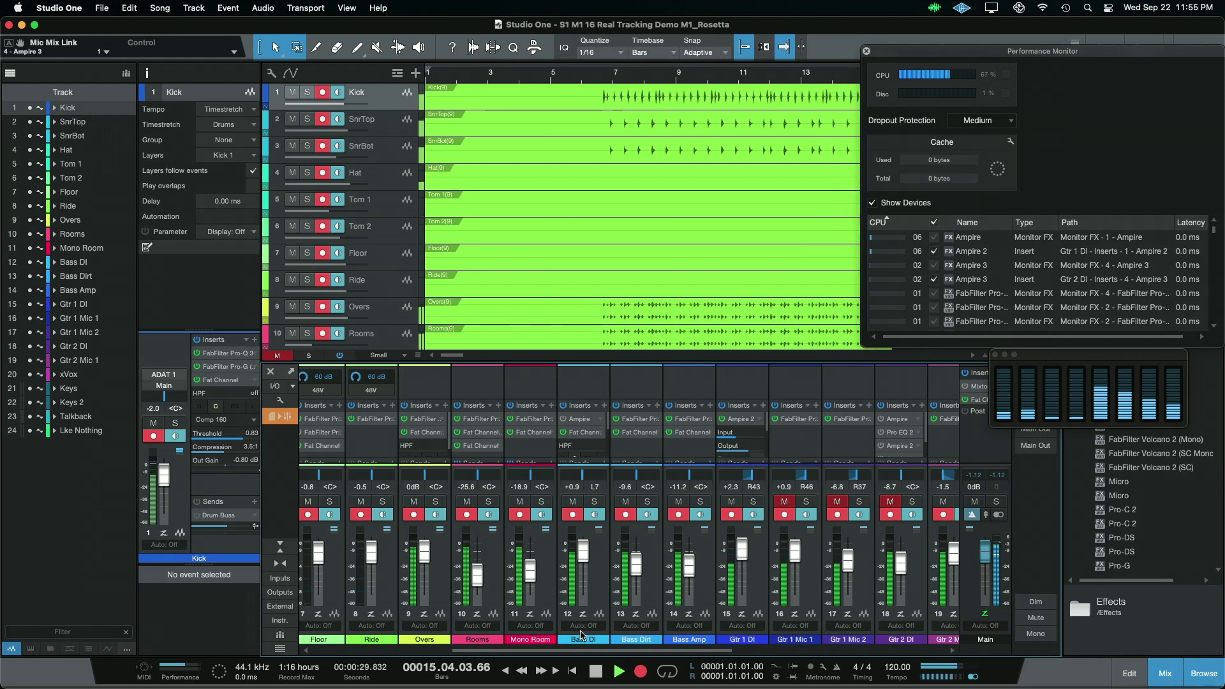
{"action": "scroll", "coordinate": [580, 631], "scroll_direction": "right", "scroll_amount": 3}
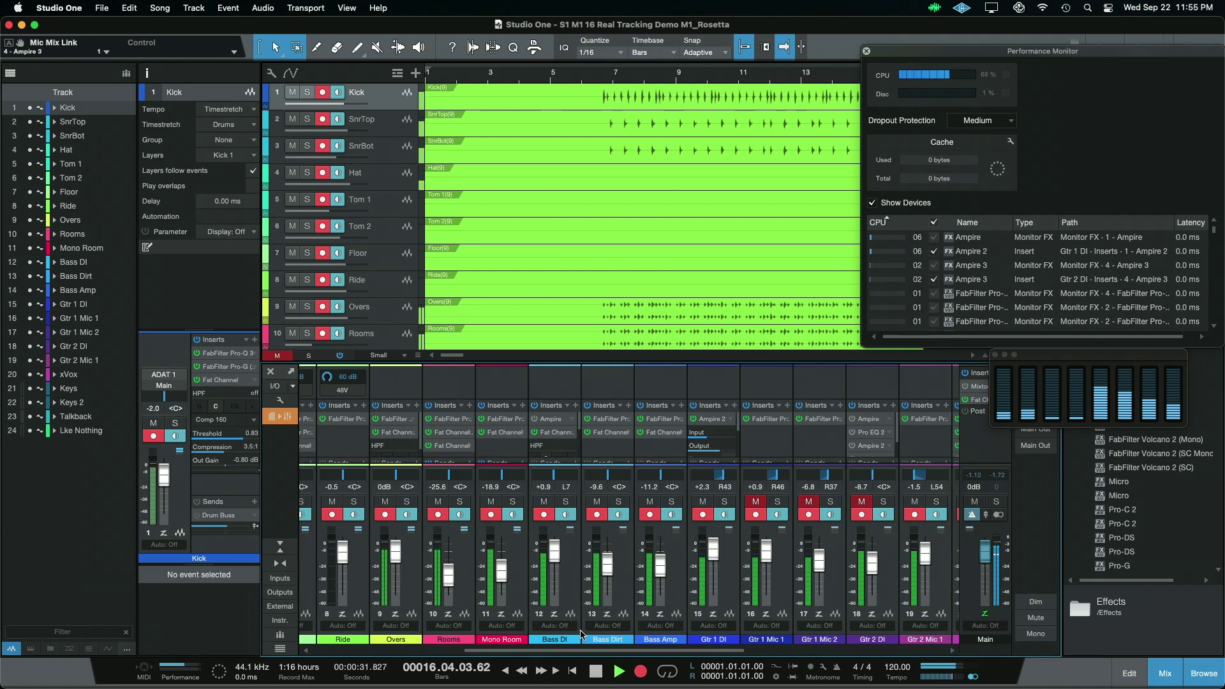
{"action": "scroll", "coordinate": [580, 631], "scroll_direction": "right", "scroll_amount": 2}
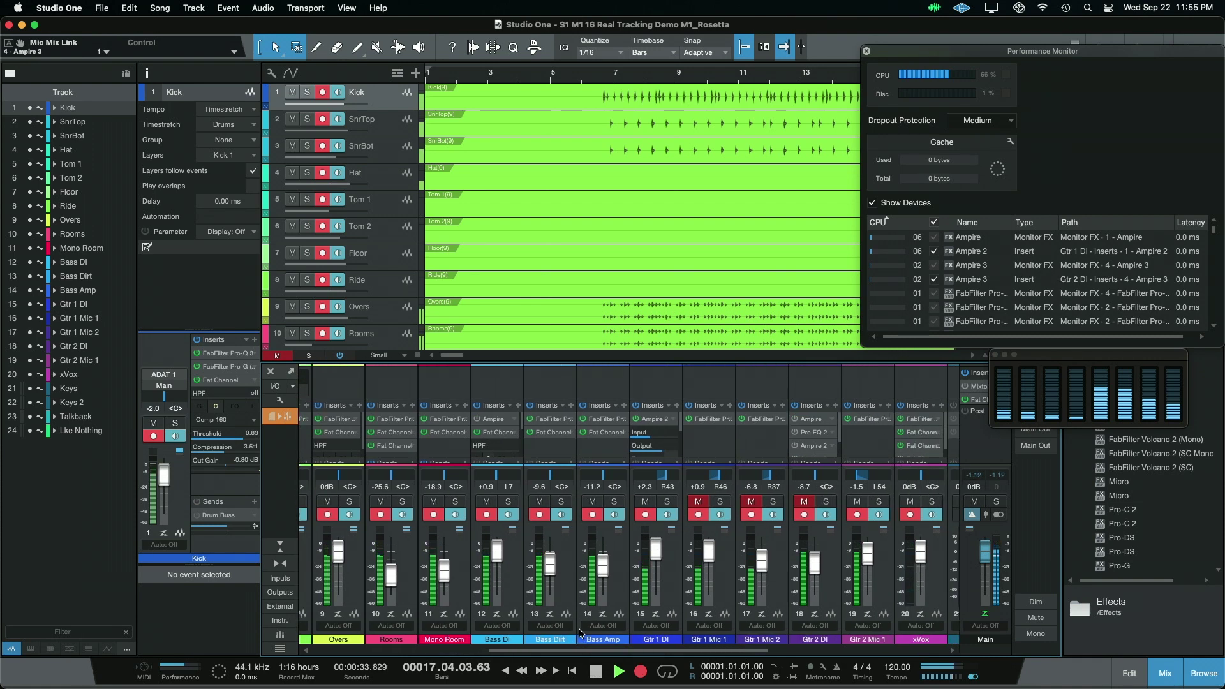
Stop recording at the end of bar 21 and place the playhead just past the recorded events.
{"action": "key", "text": "w"}
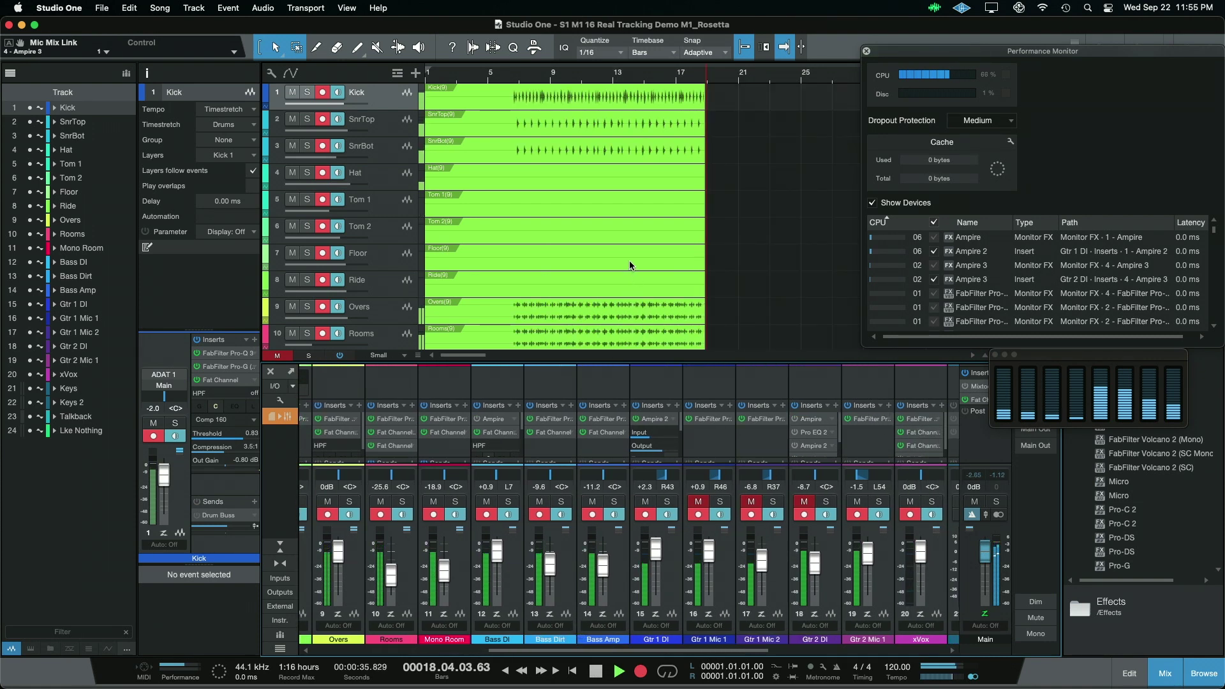
{"action": "scroll", "coordinate": [644, 262], "scroll_direction": "down", "scroll_amount": 4}
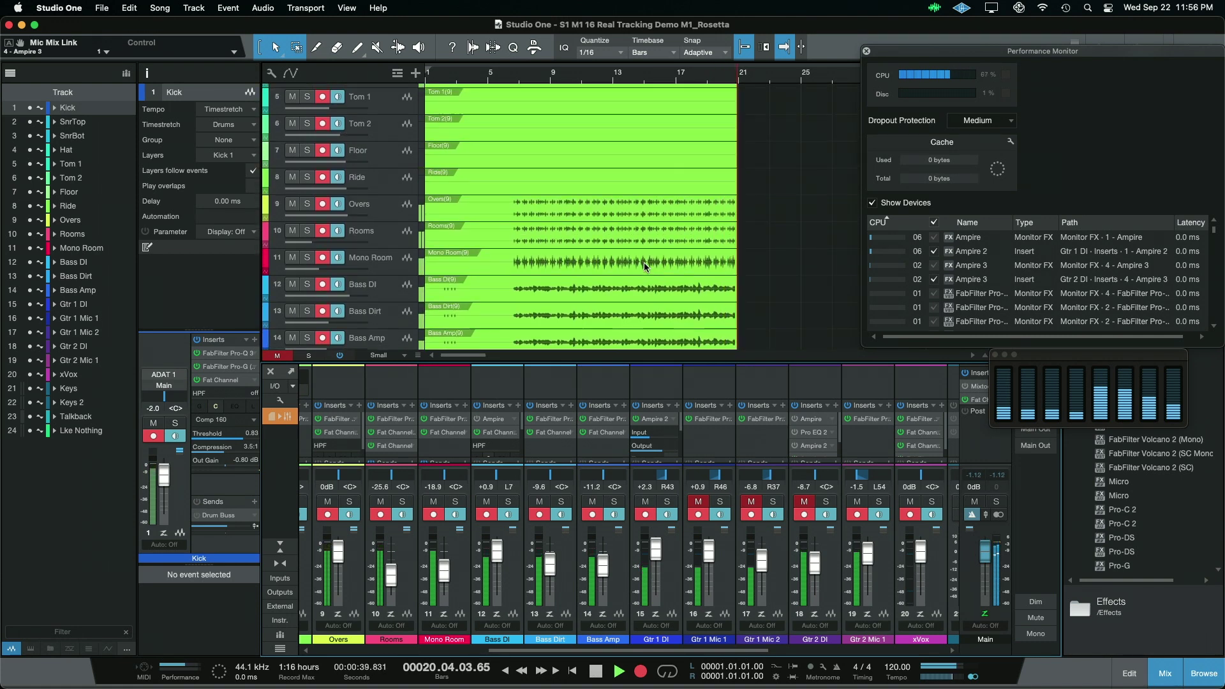
{"action": "key", "text": "space"}
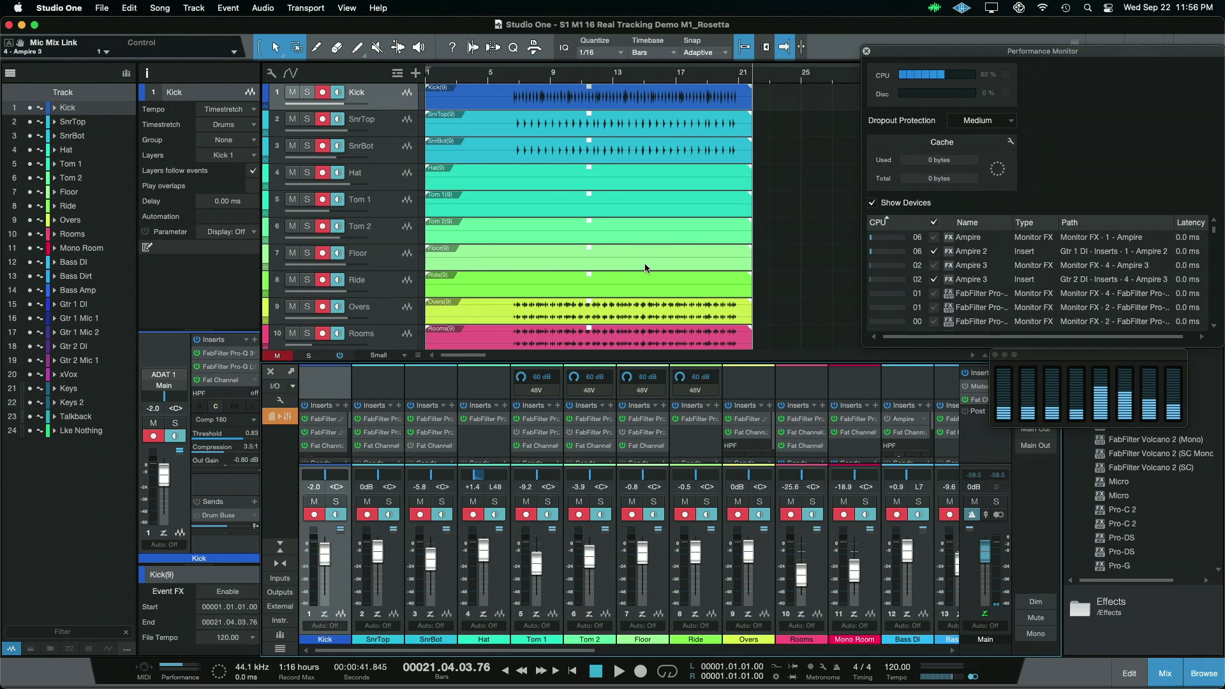
{"action": "left_click", "coordinate": [773, 80]}
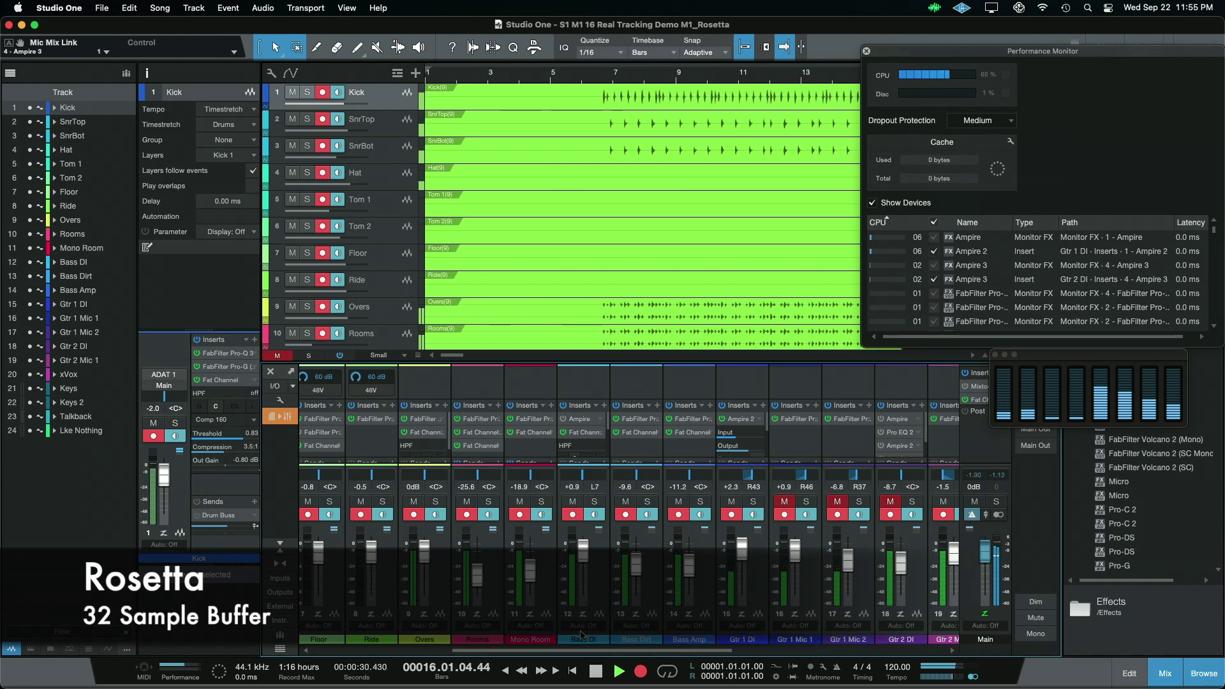
Look over the armed tracks during the 32-sample take, and place the playhead at bar 23, beat 2.
{"action": "scroll", "coordinate": [581, 635], "scroll_direction": "right", "scroll_amount": 1}
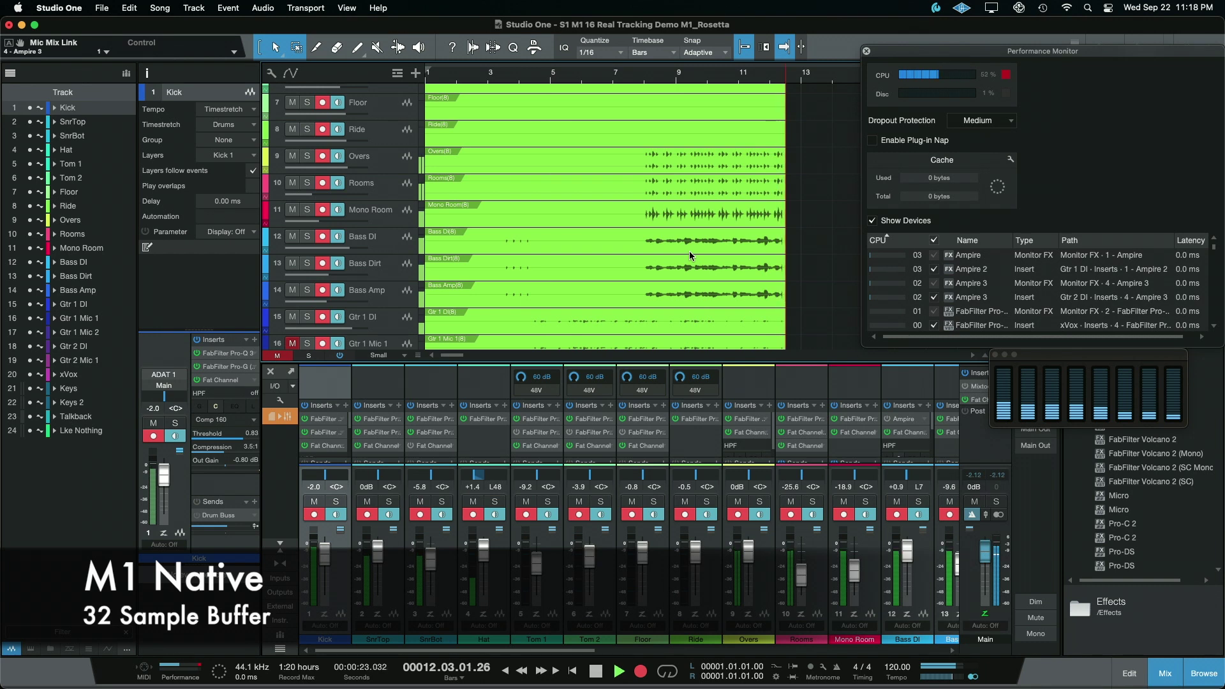
{"action": "scroll", "coordinate": [689, 250], "scroll_direction": "up", "scroll_amount": 4}
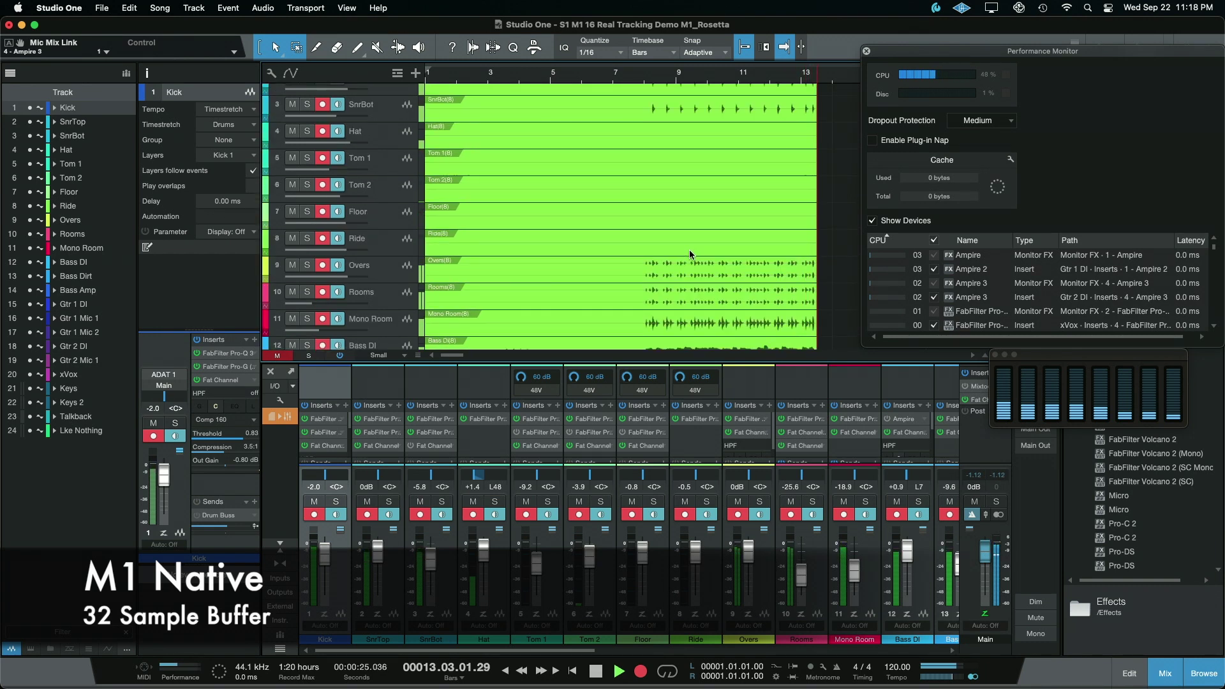
{"action": "scroll", "coordinate": [689, 251], "scroll_direction": "up", "scroll_amount": 2}
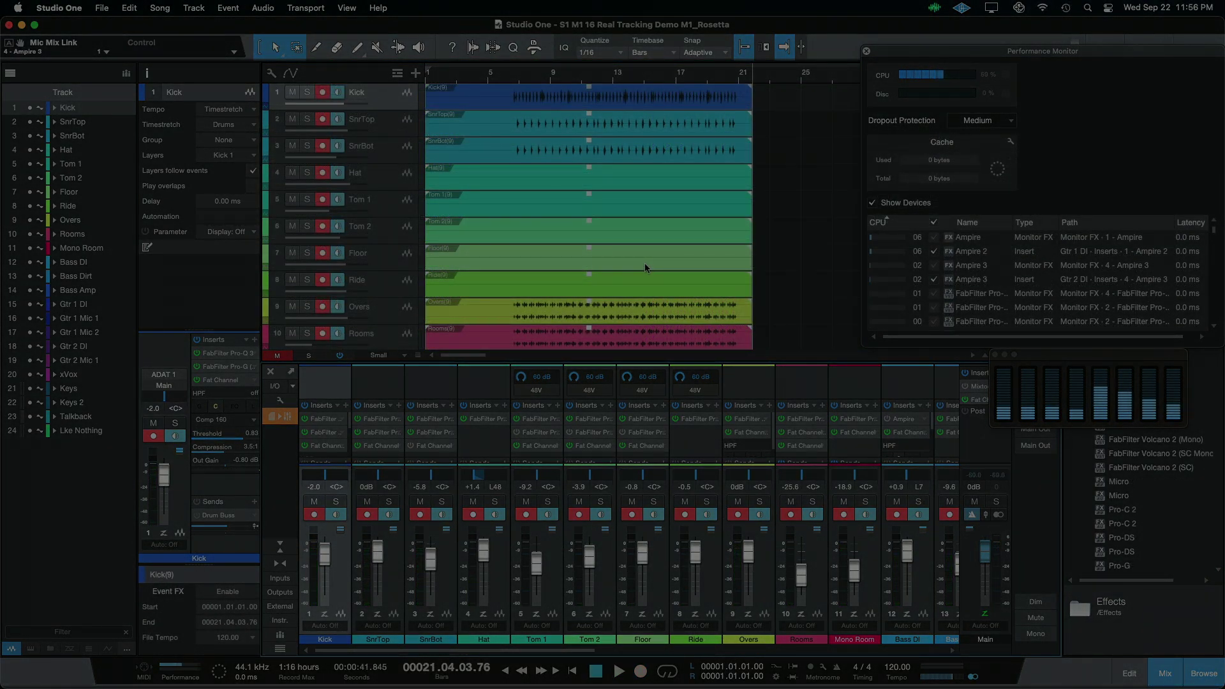
{"action": "left_click", "coordinate": [774, 80]}
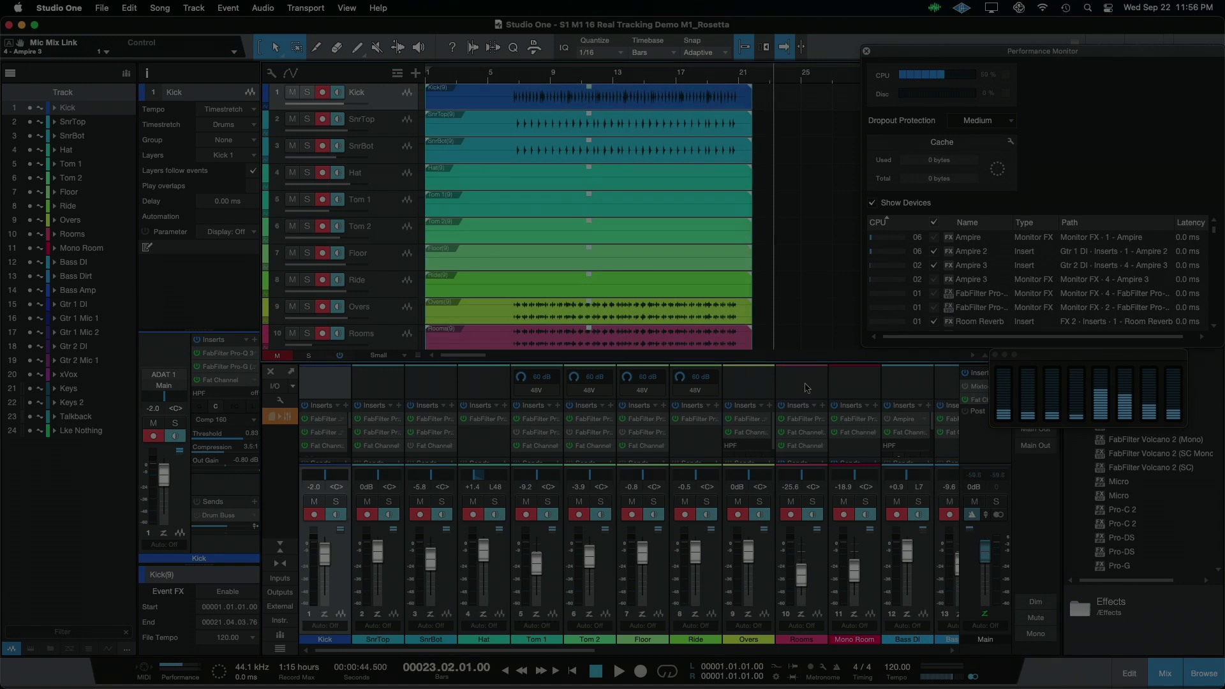